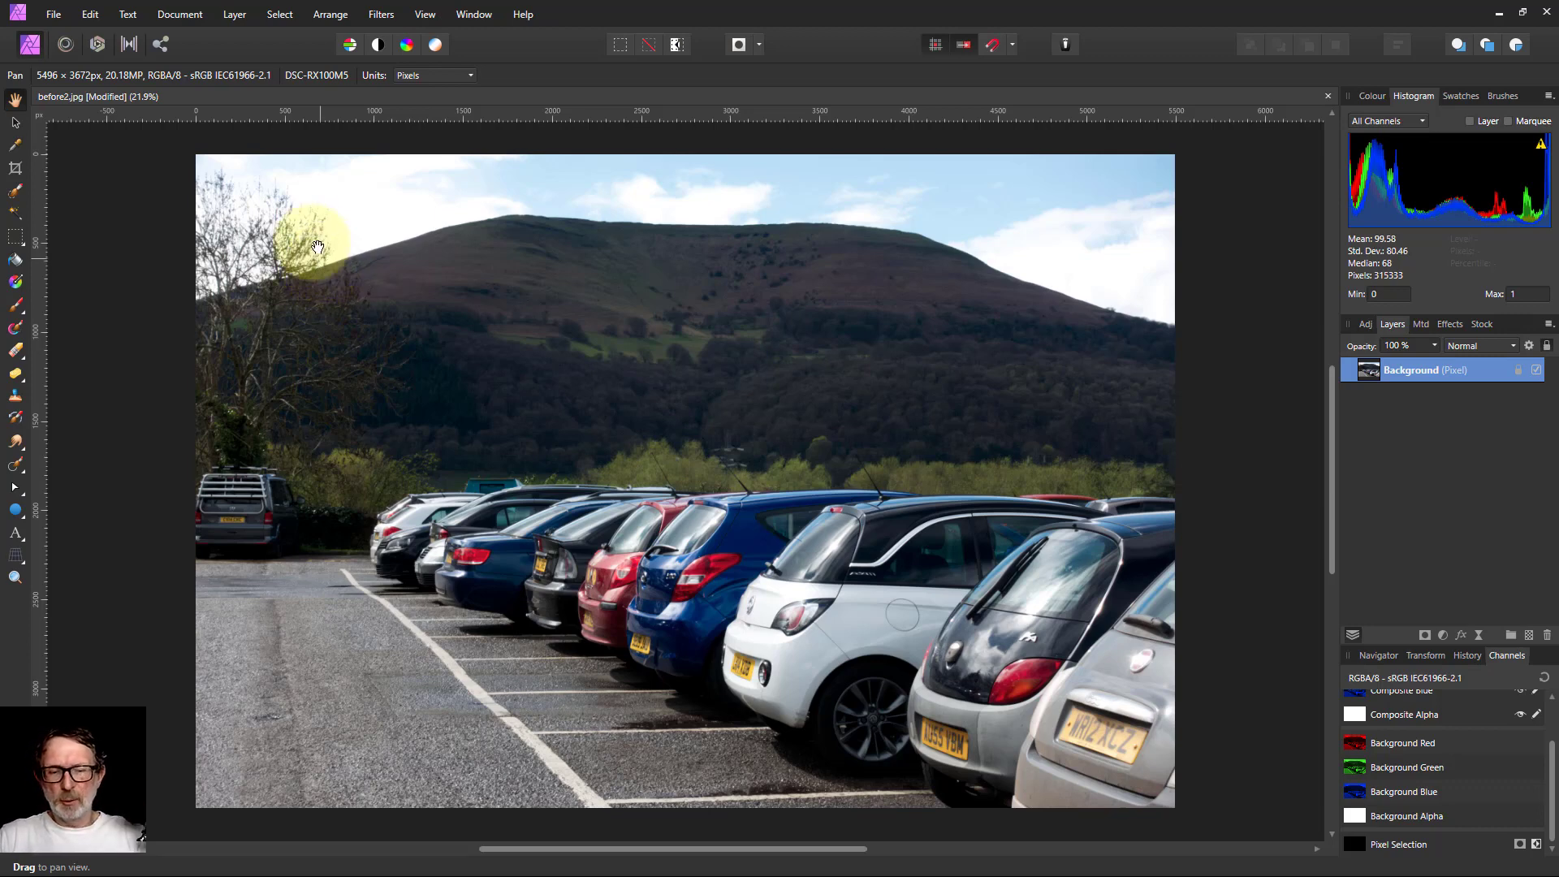
# Check the photo's clipped highlights, shadows and tones in the Develop persona, and return to the Photo persona
pyautogui.click(98, 45)
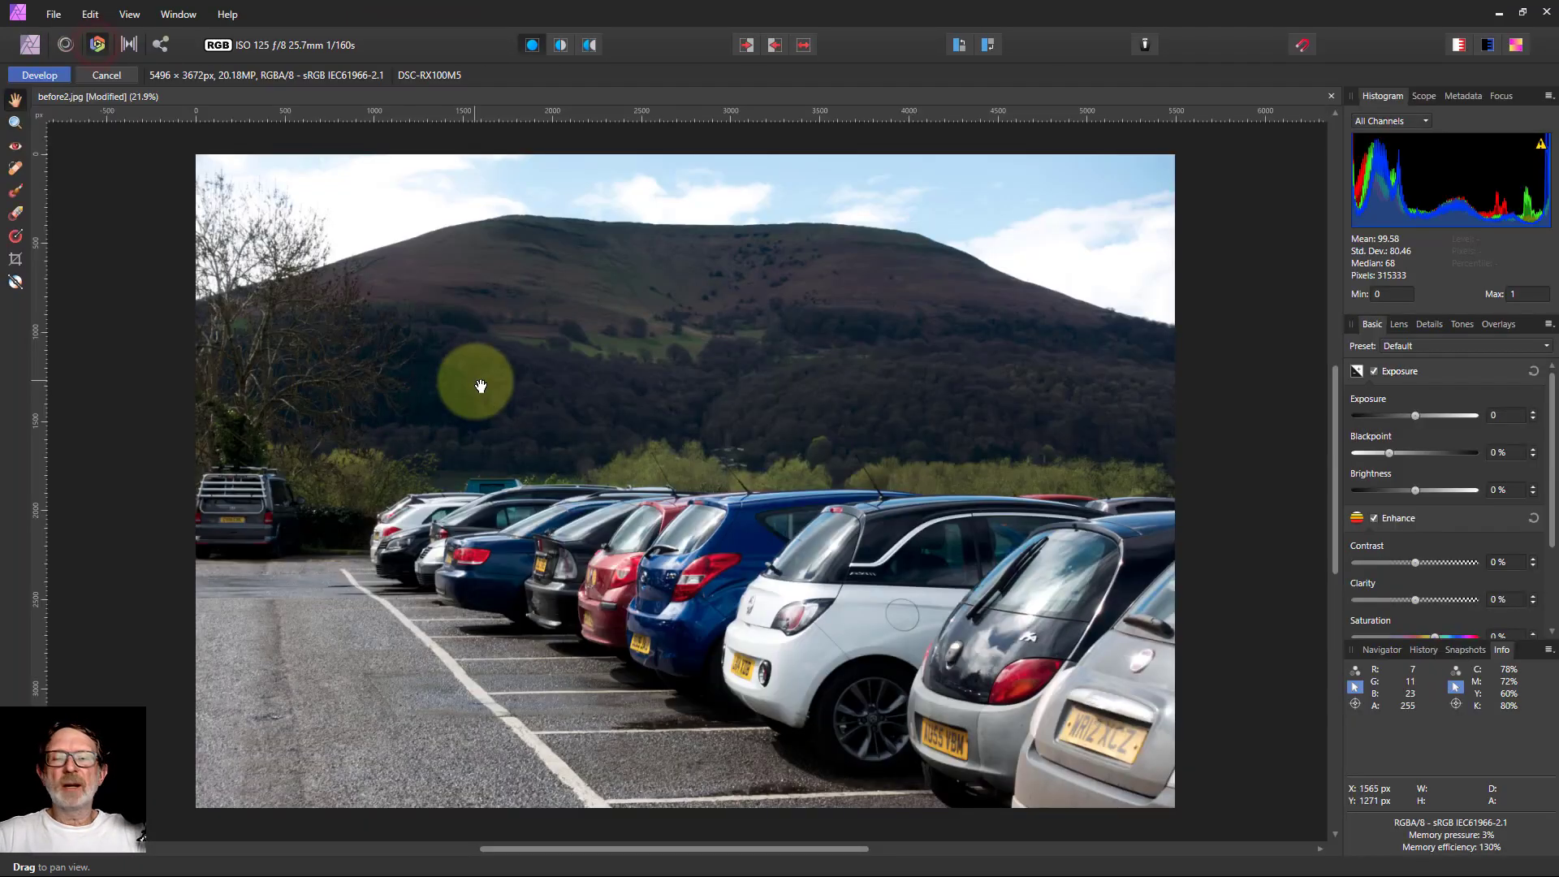
pyautogui.click(1464, 49)
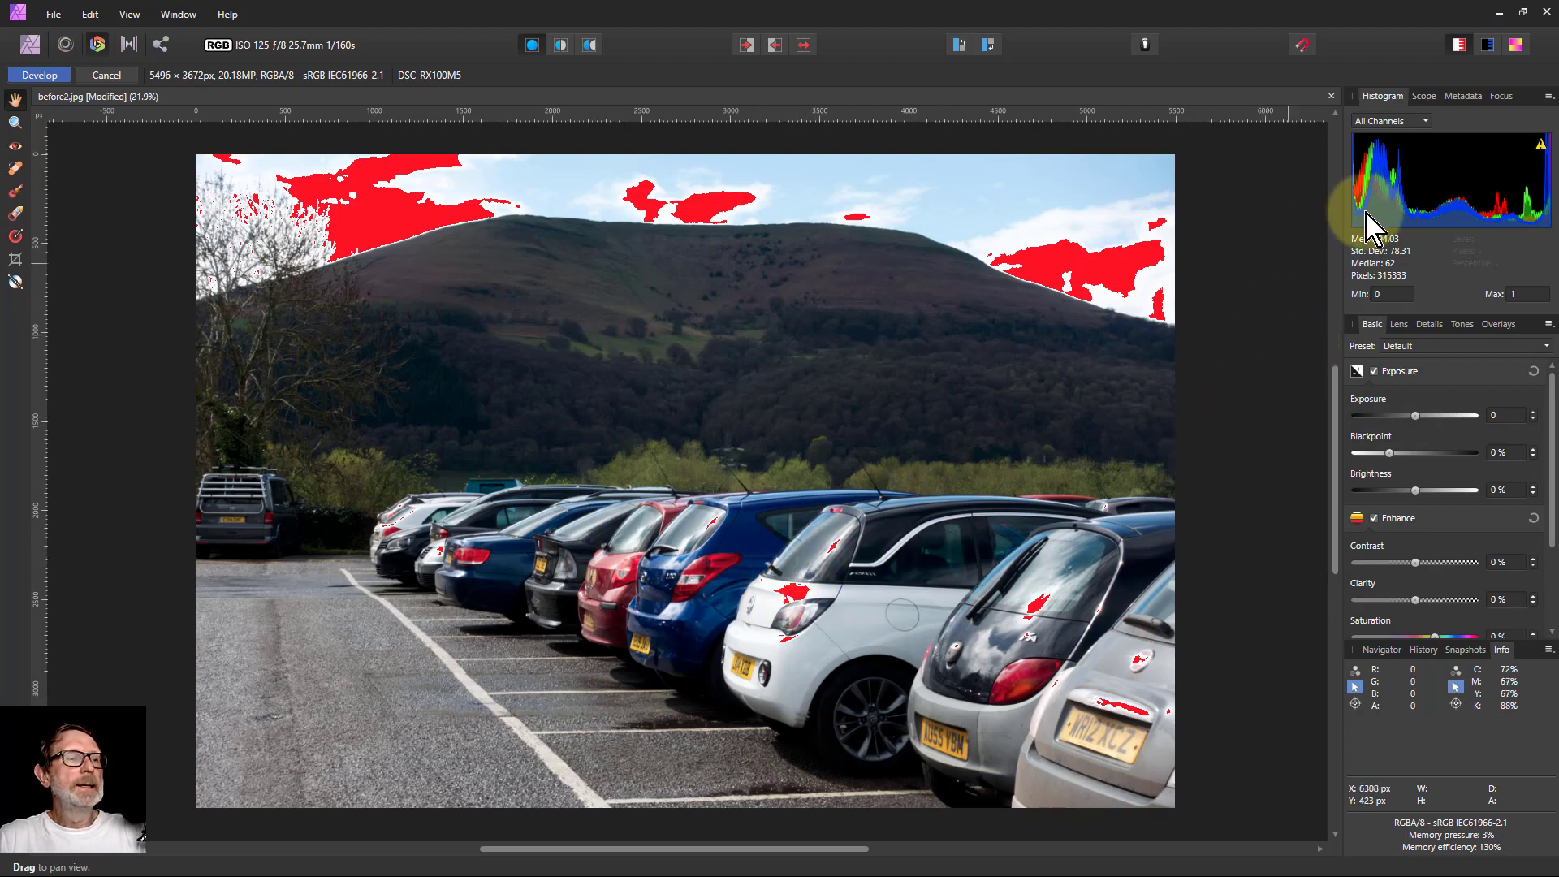
pyautogui.click(1487, 47)
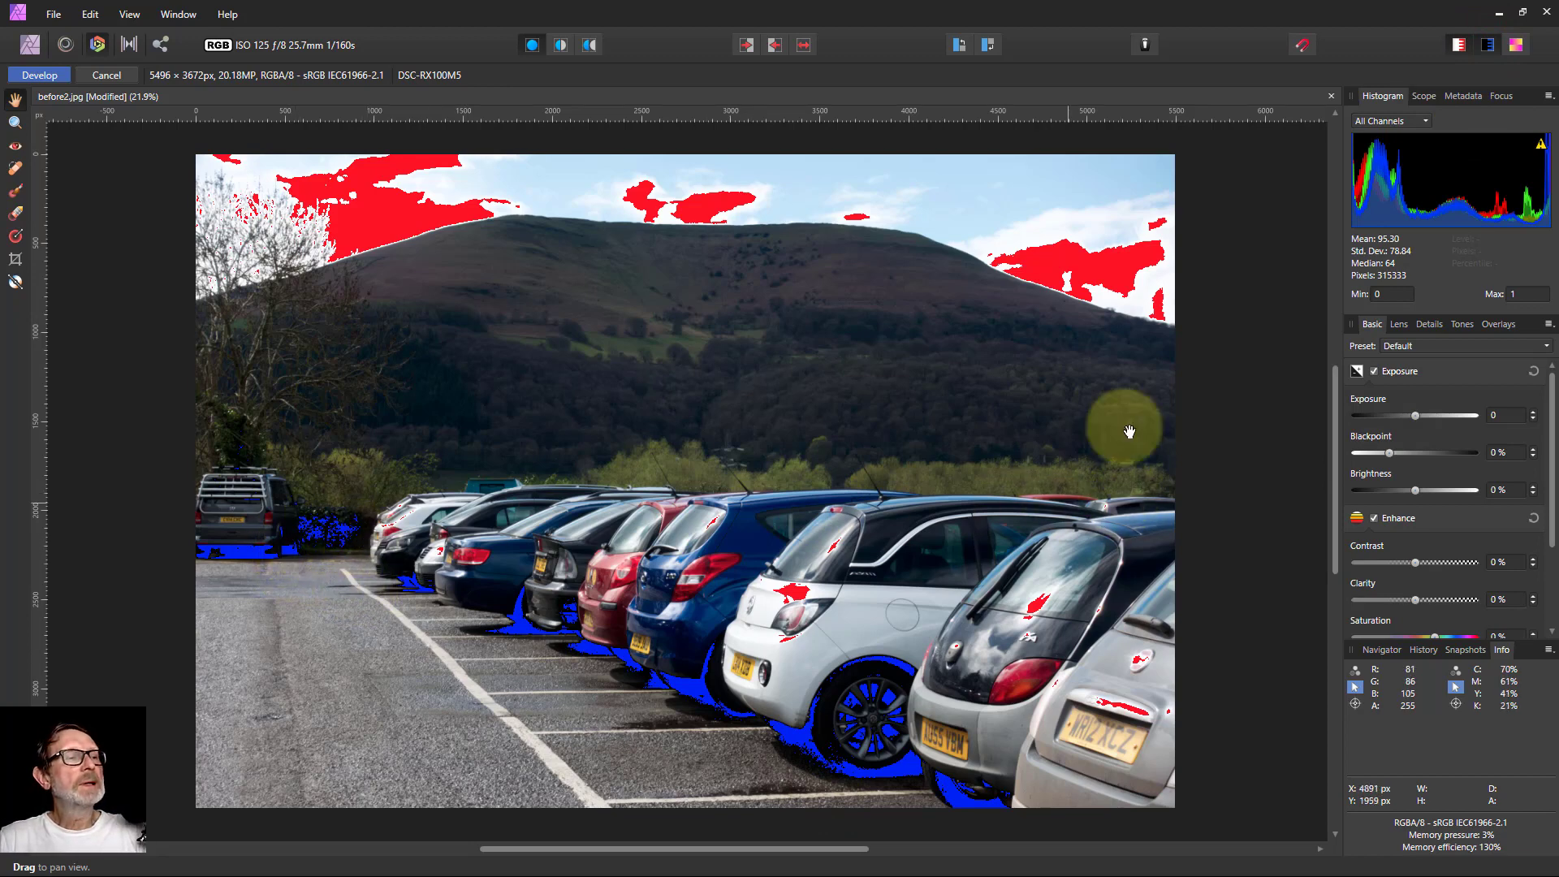
pyautogui.click(1488, 45)
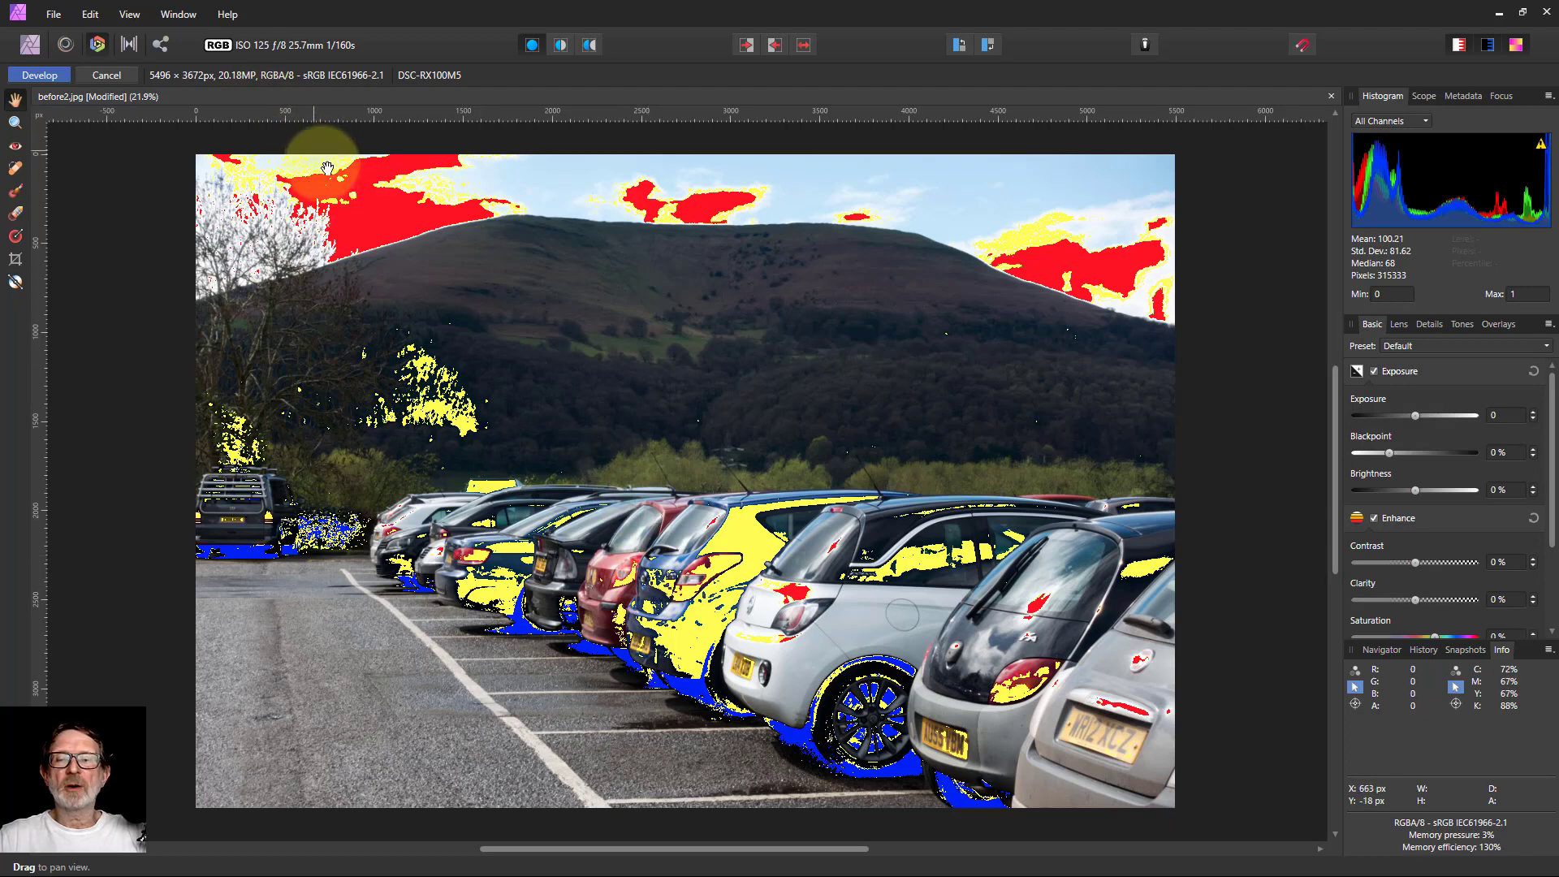
pyautogui.click(39, 75)
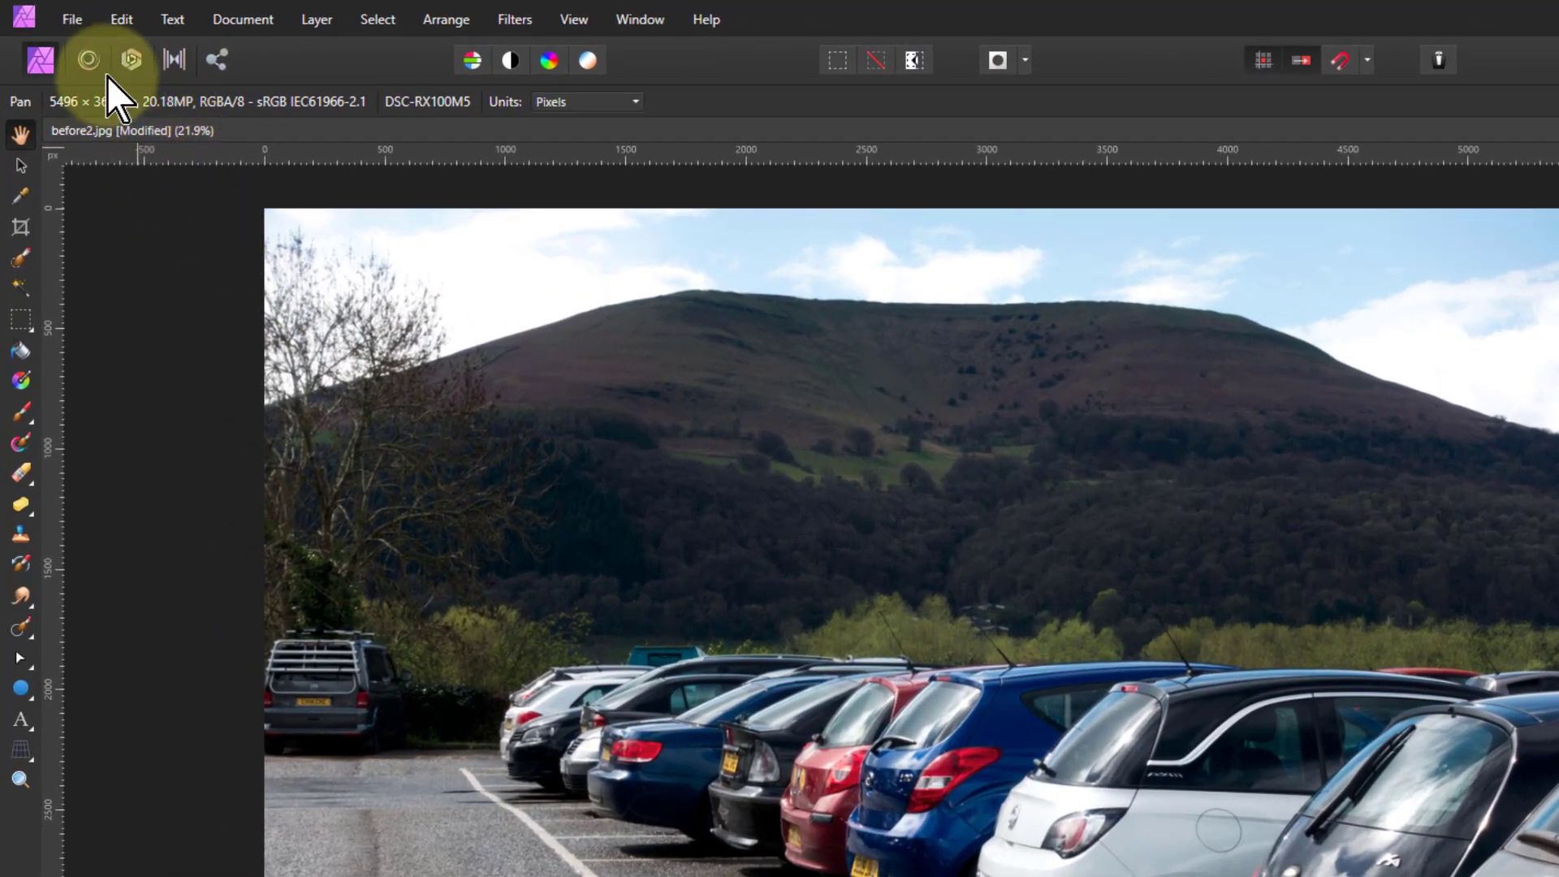
# Display the Library studio panel in the workspace
pyautogui.click(580, 26)
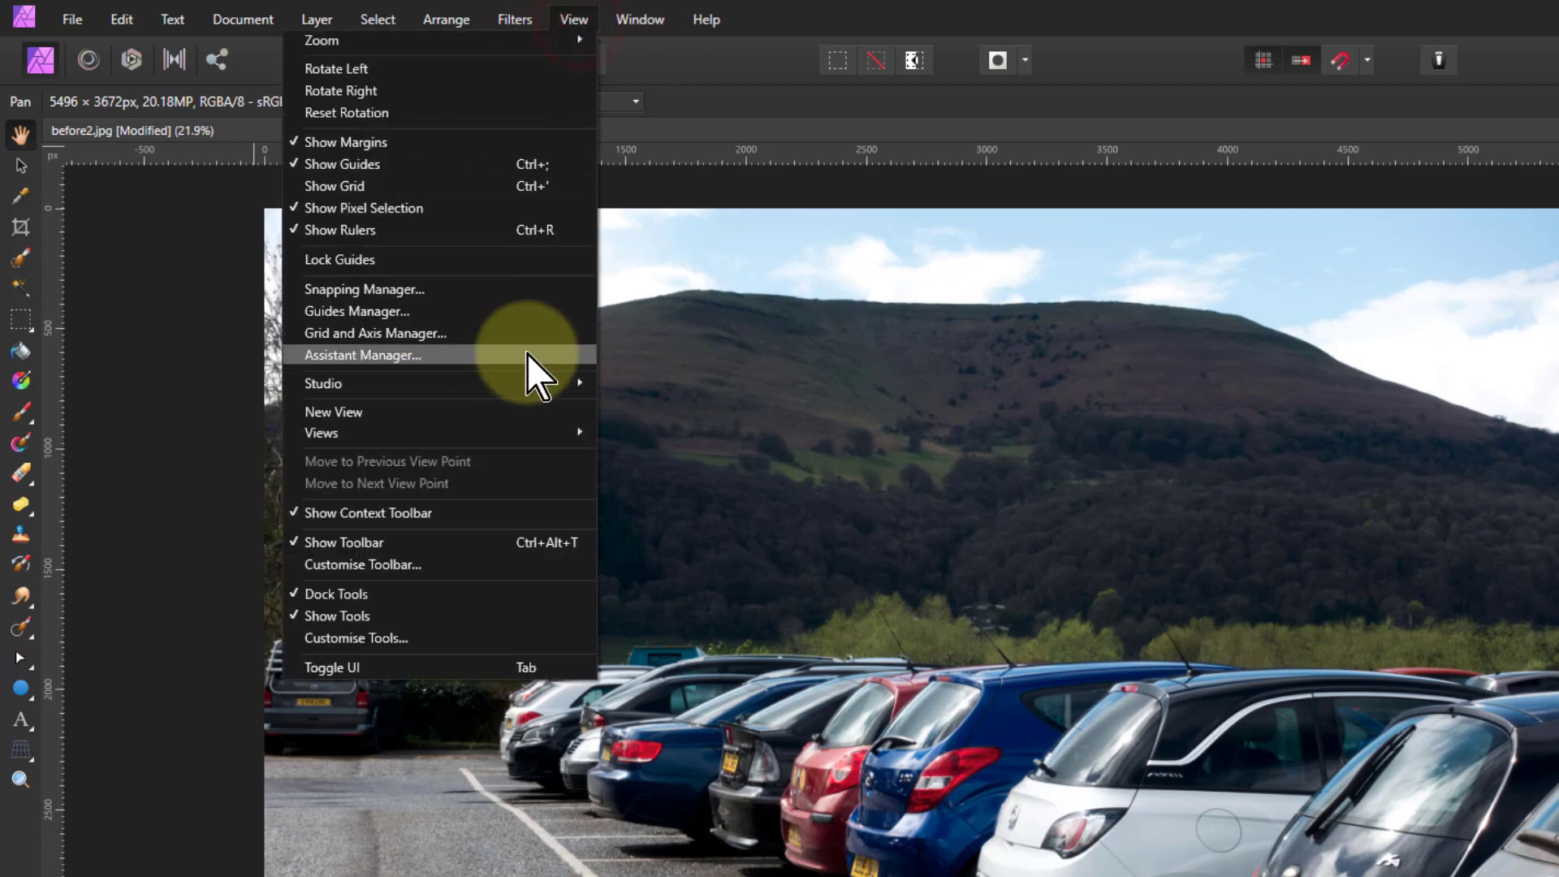
pyautogui.moveTo(508, 385)
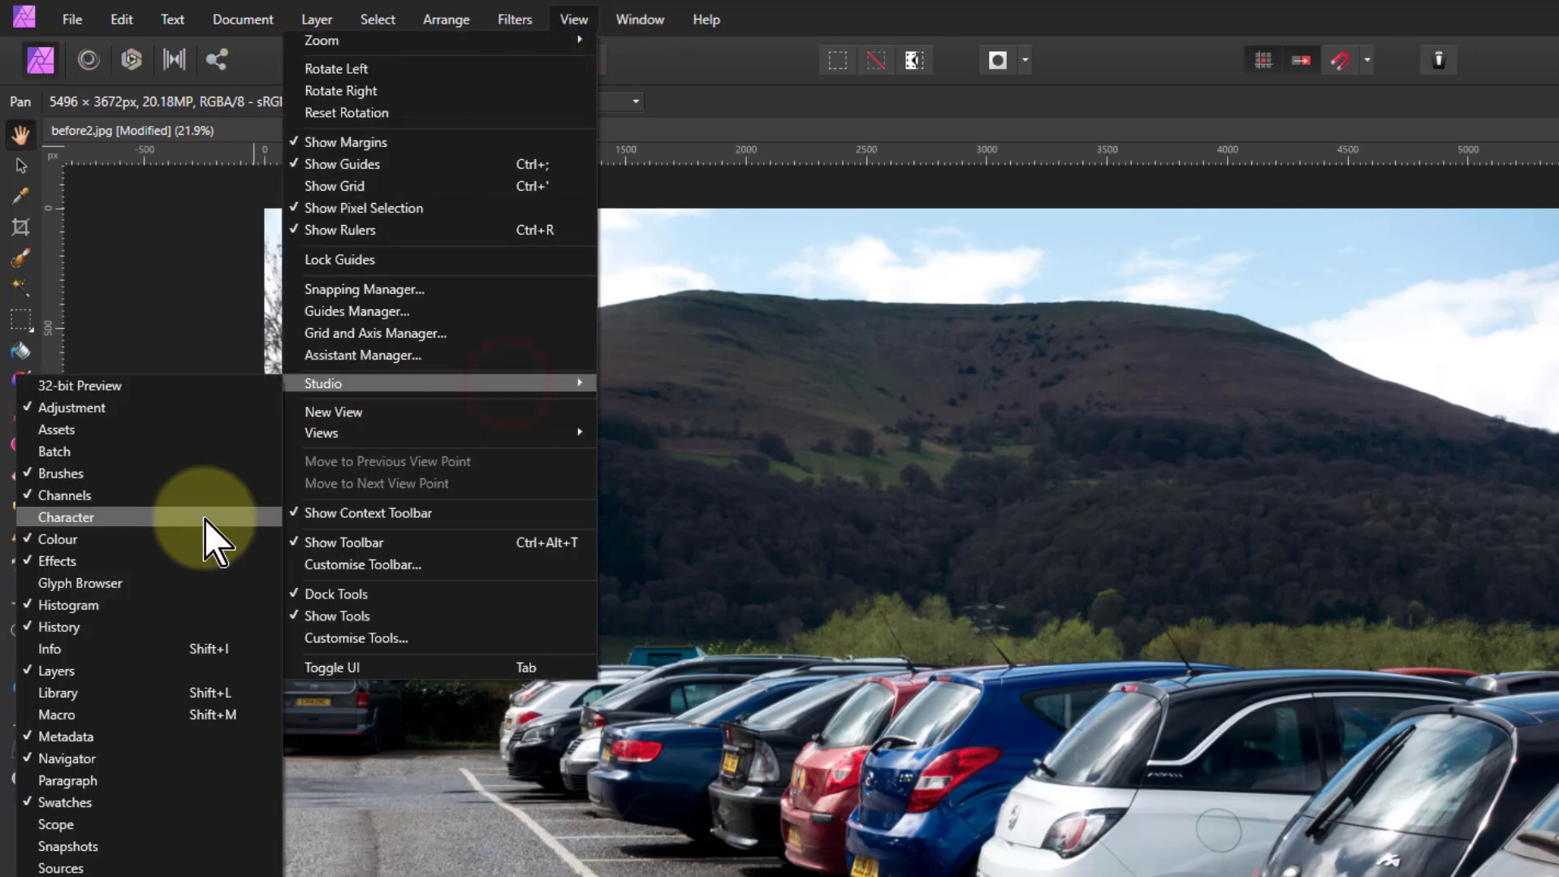
pyautogui.click(90, 695)
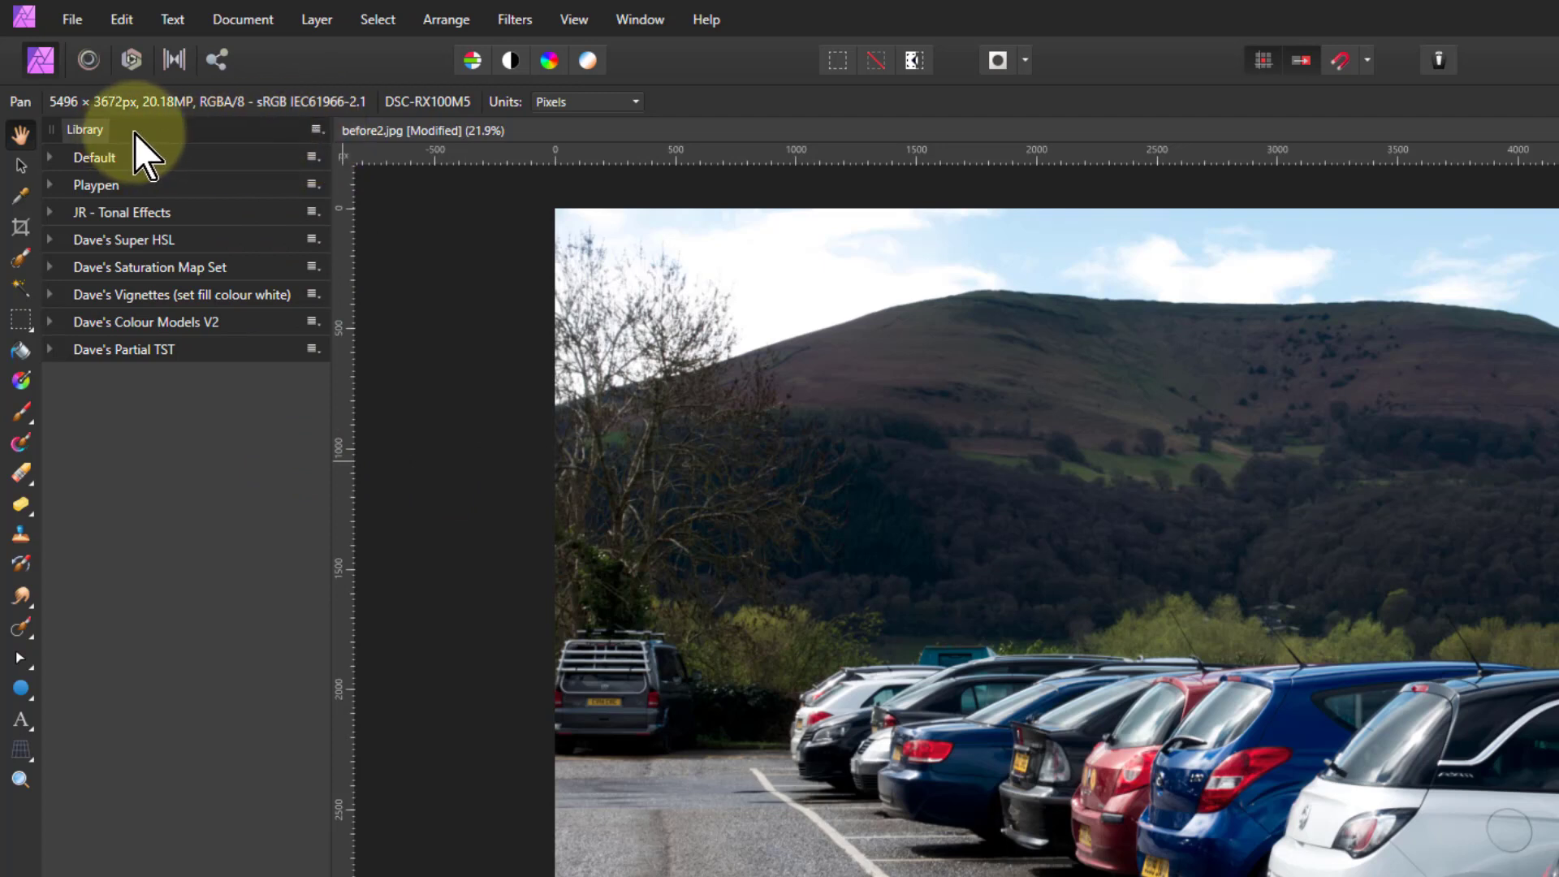
# Import the macro file Dave's Burn Checker Plus.afmacros into the macro library
pyautogui.click(316, 130)
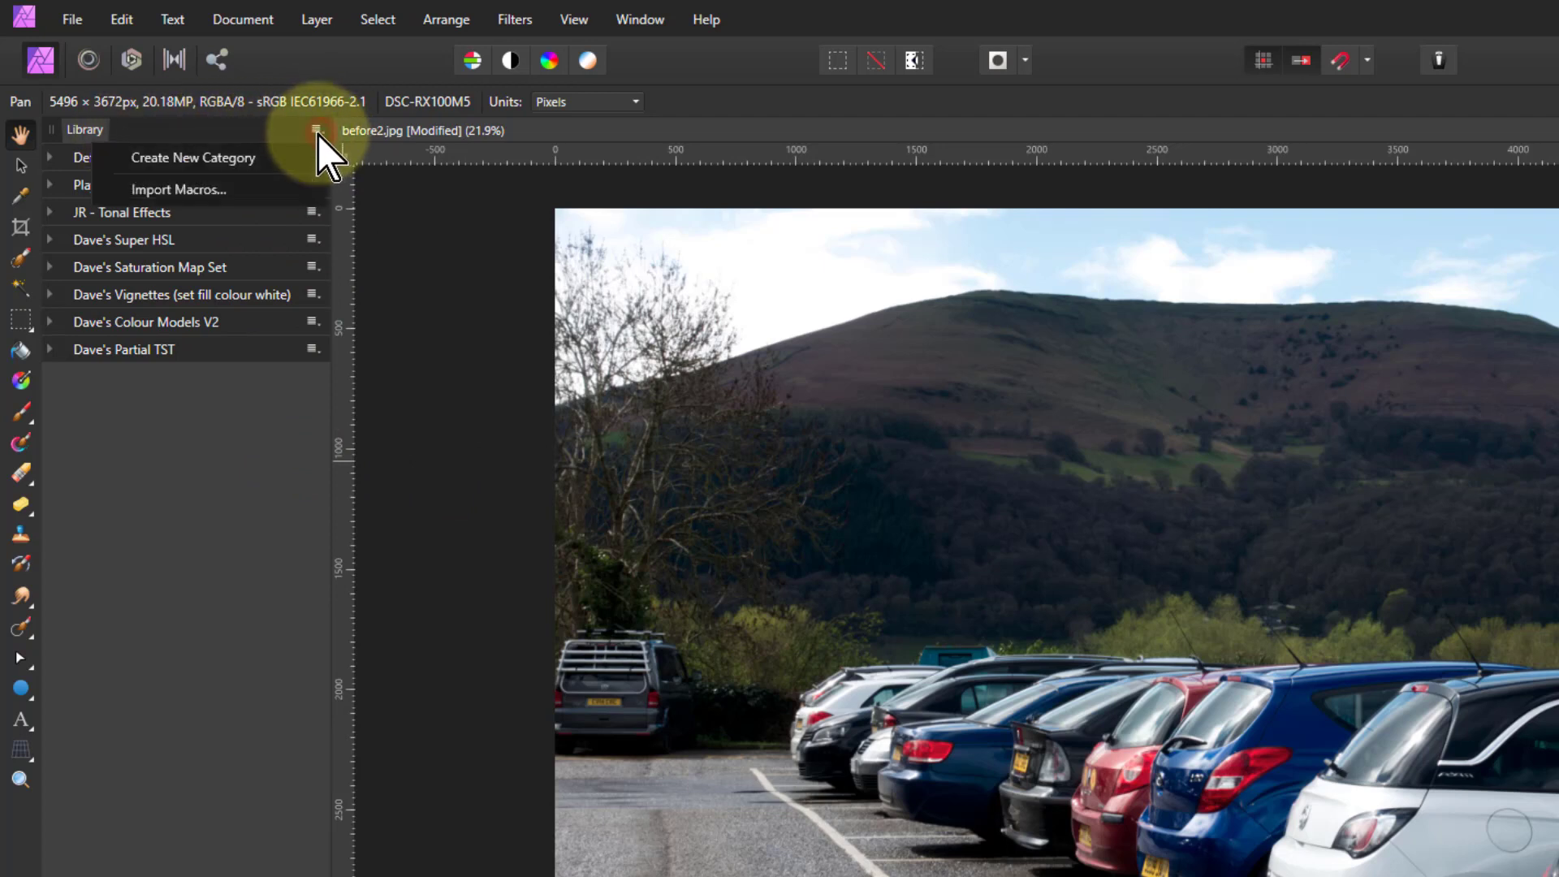
pyautogui.click(261, 194)
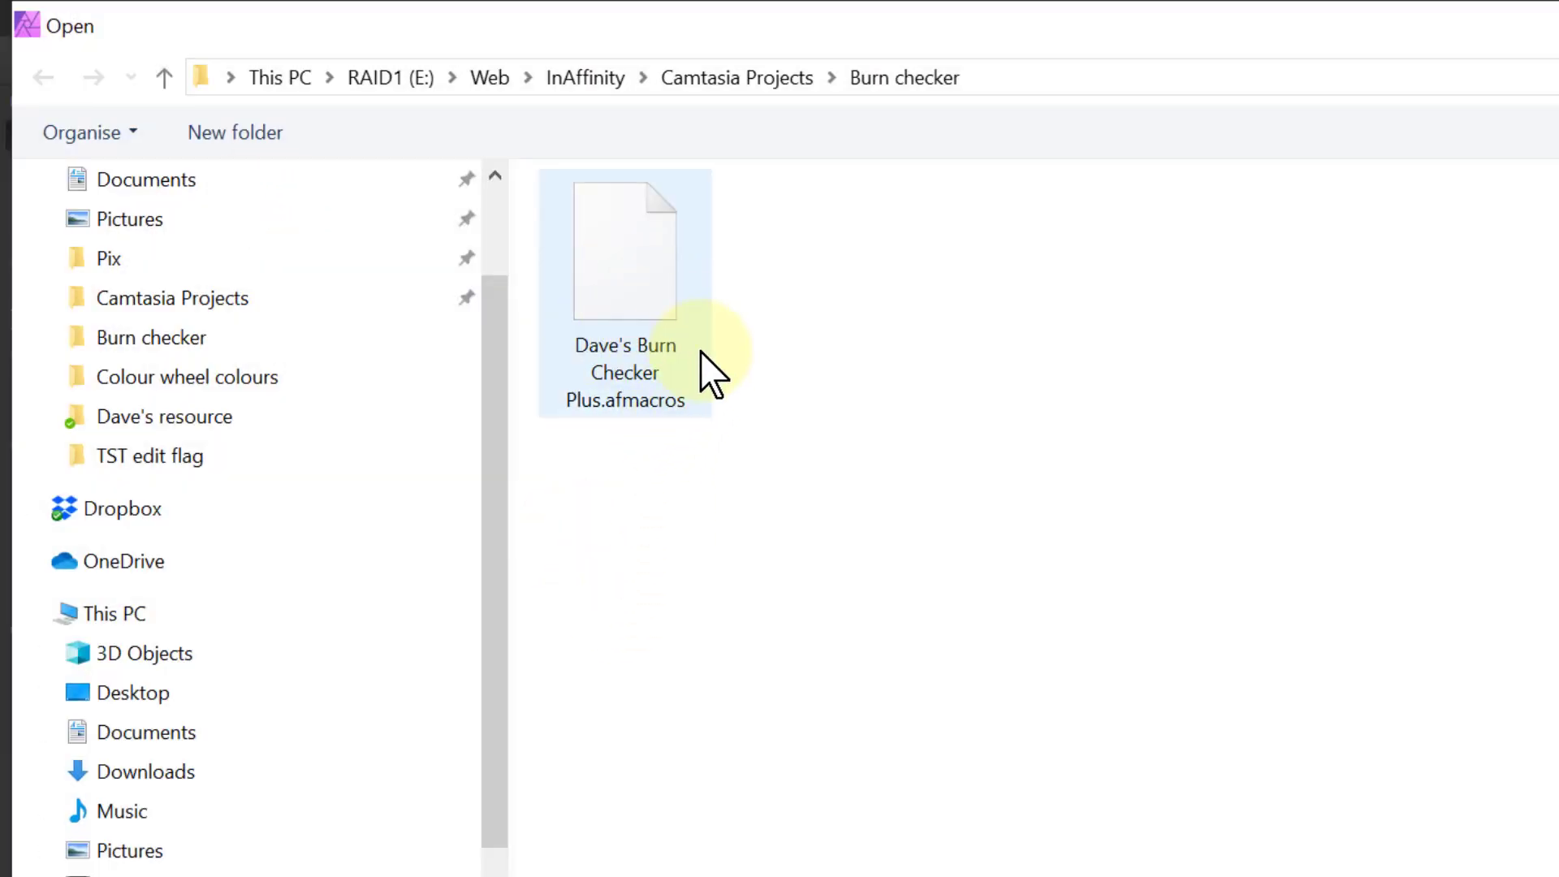
pyautogui.doubleClick(634, 263)
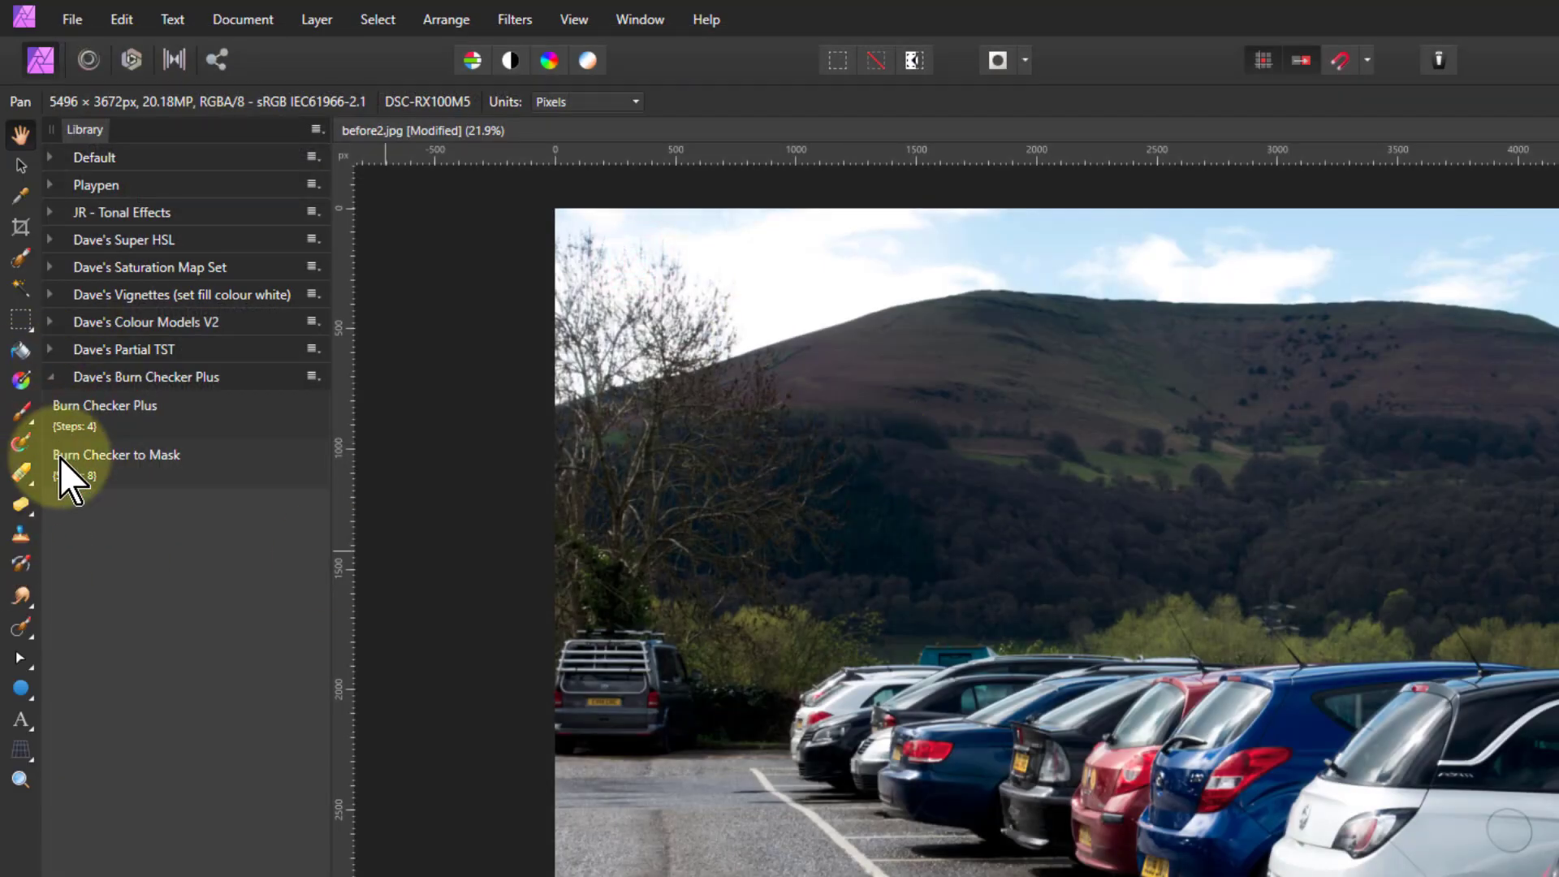
# Run the Burn Checker Plus macro on the photo and move its Live Procedural Texture dialog clear of the image
pyautogui.moveTo(733, 524); pyautogui.dragTo(574, 533)
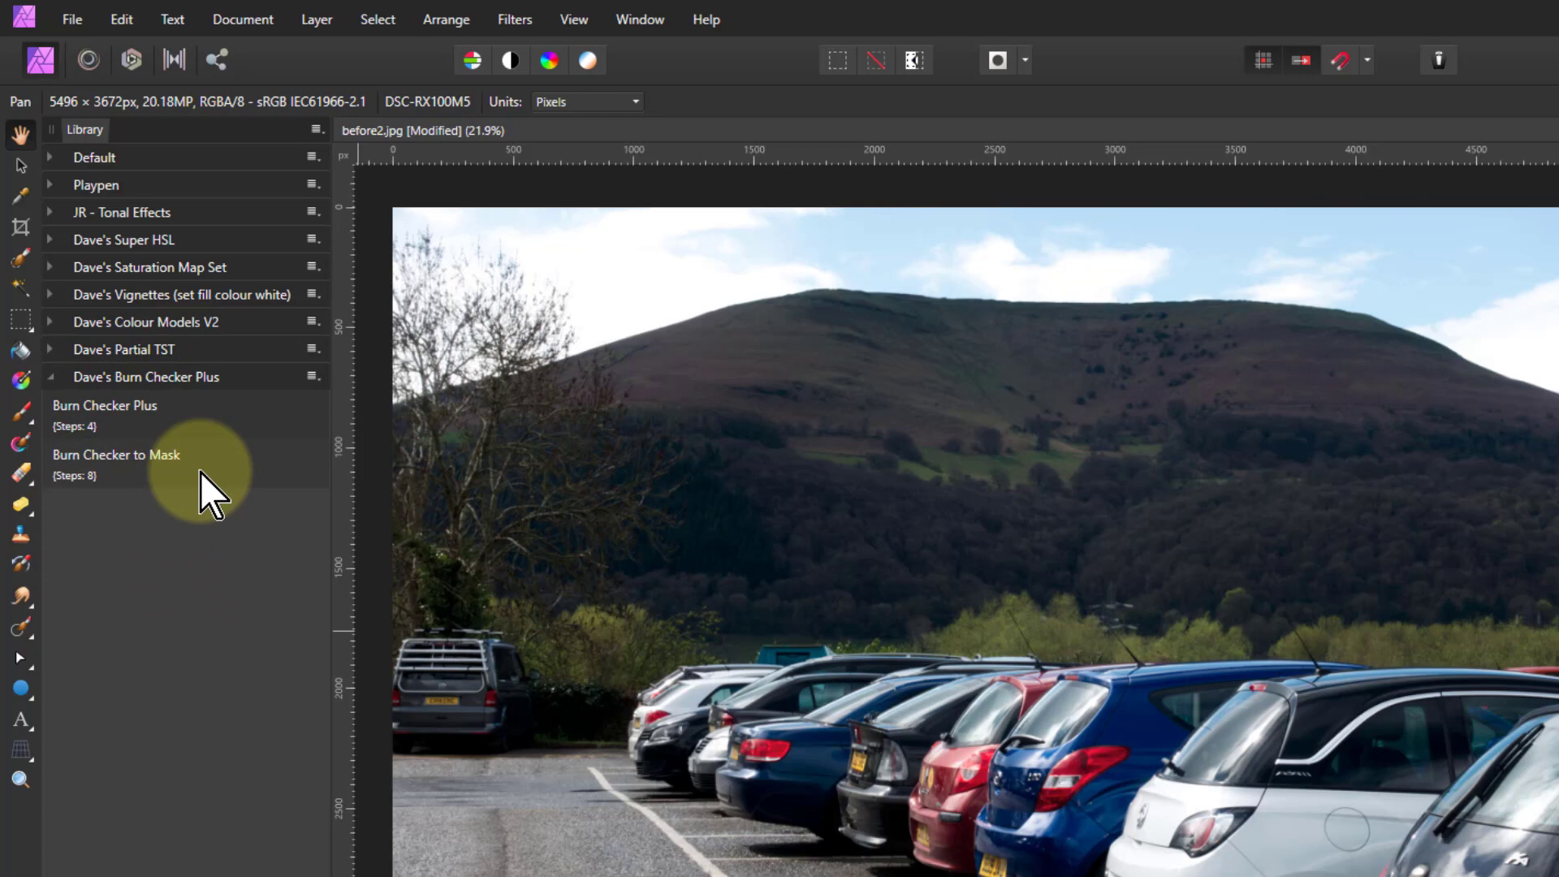
pyautogui.click(120, 410)
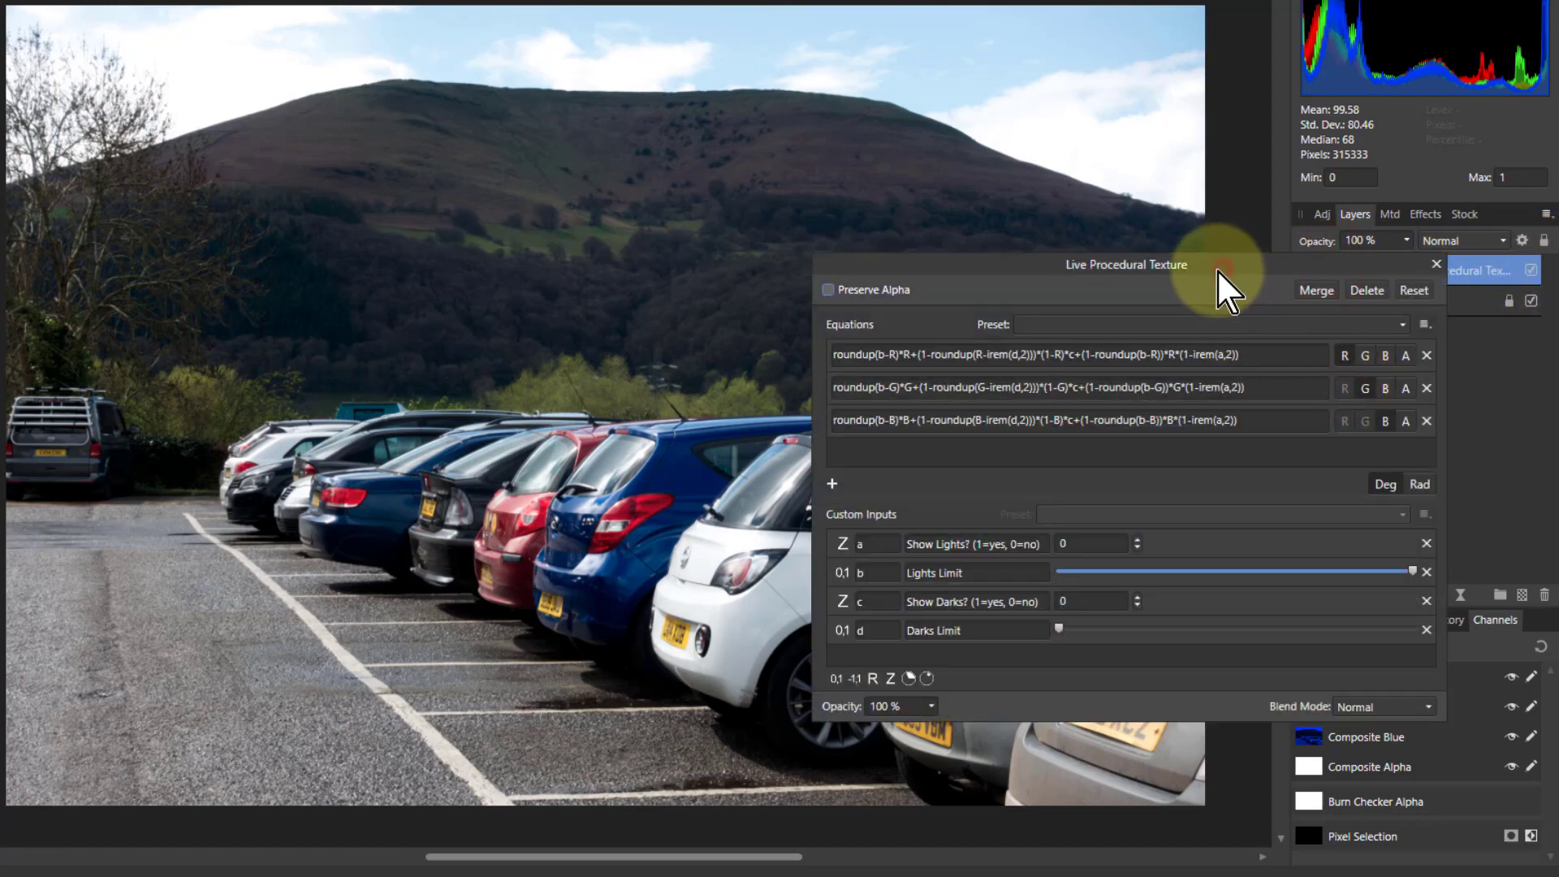
pyautogui.moveTo(1218, 271); pyautogui.dragTo(1192, 279)
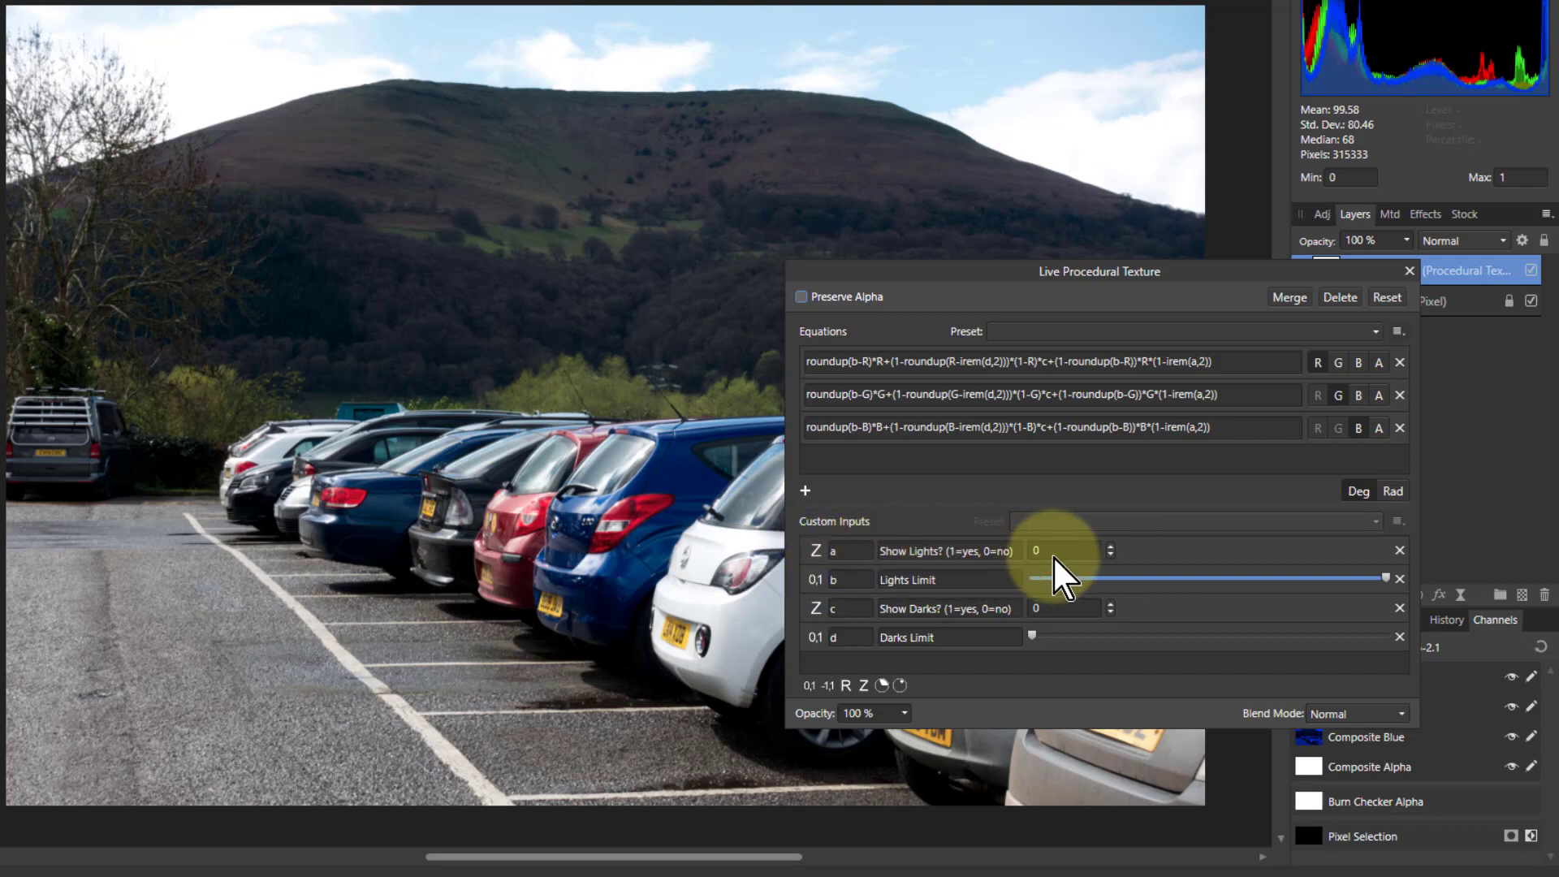
# Preview the burnt highlights with Show Lights at 1, lower and restore the Lights Limit, and set Show Lights back to 0
pyautogui.click(1111, 546)
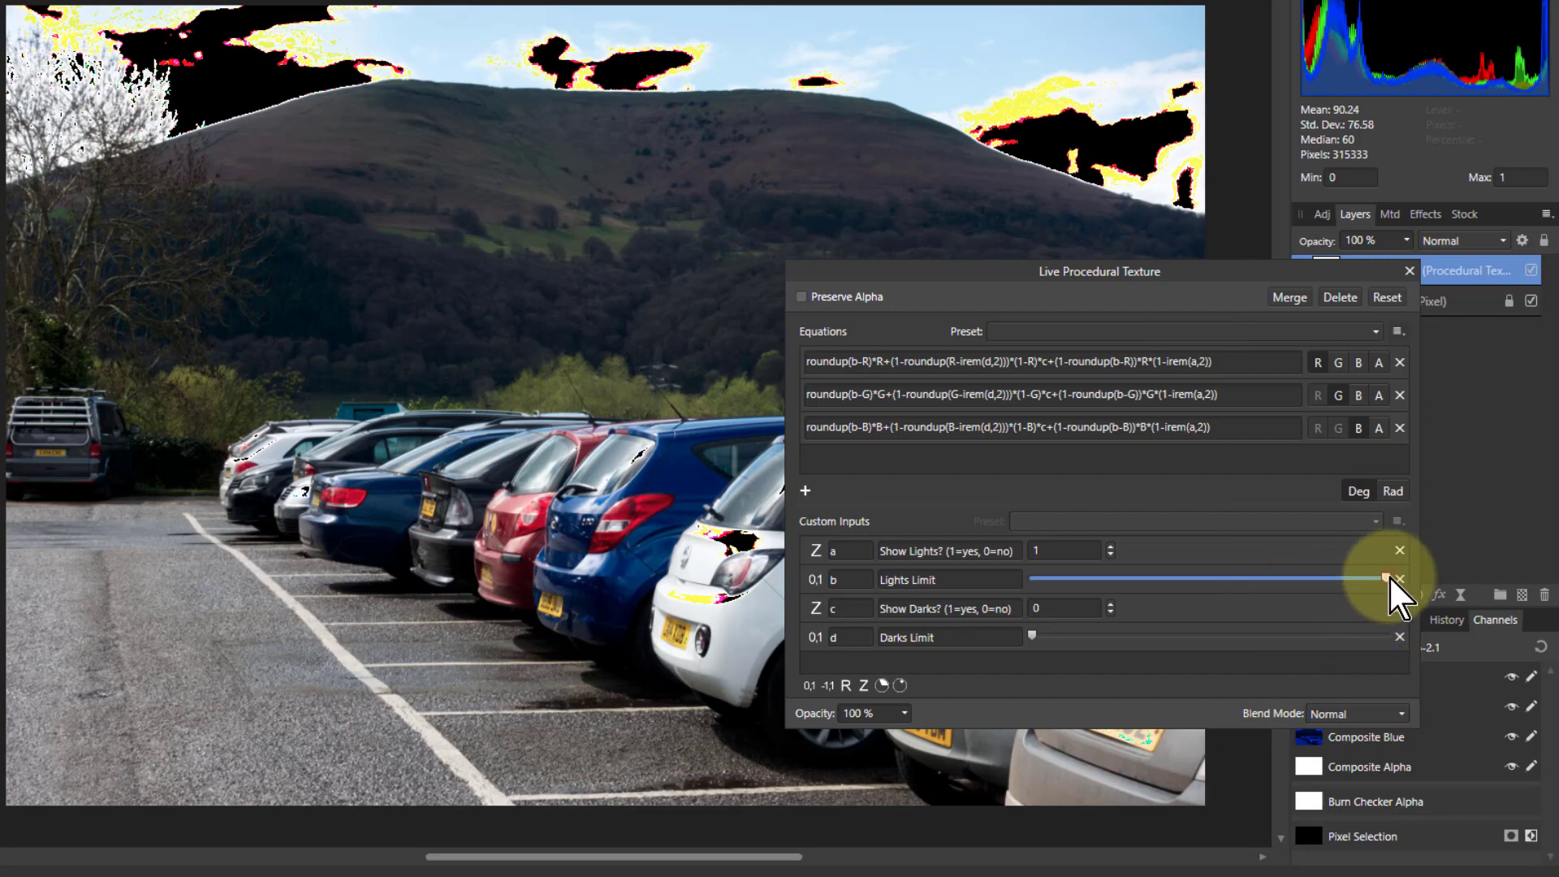
pyautogui.moveTo(1389, 575); pyautogui.dragTo(1327, 575)
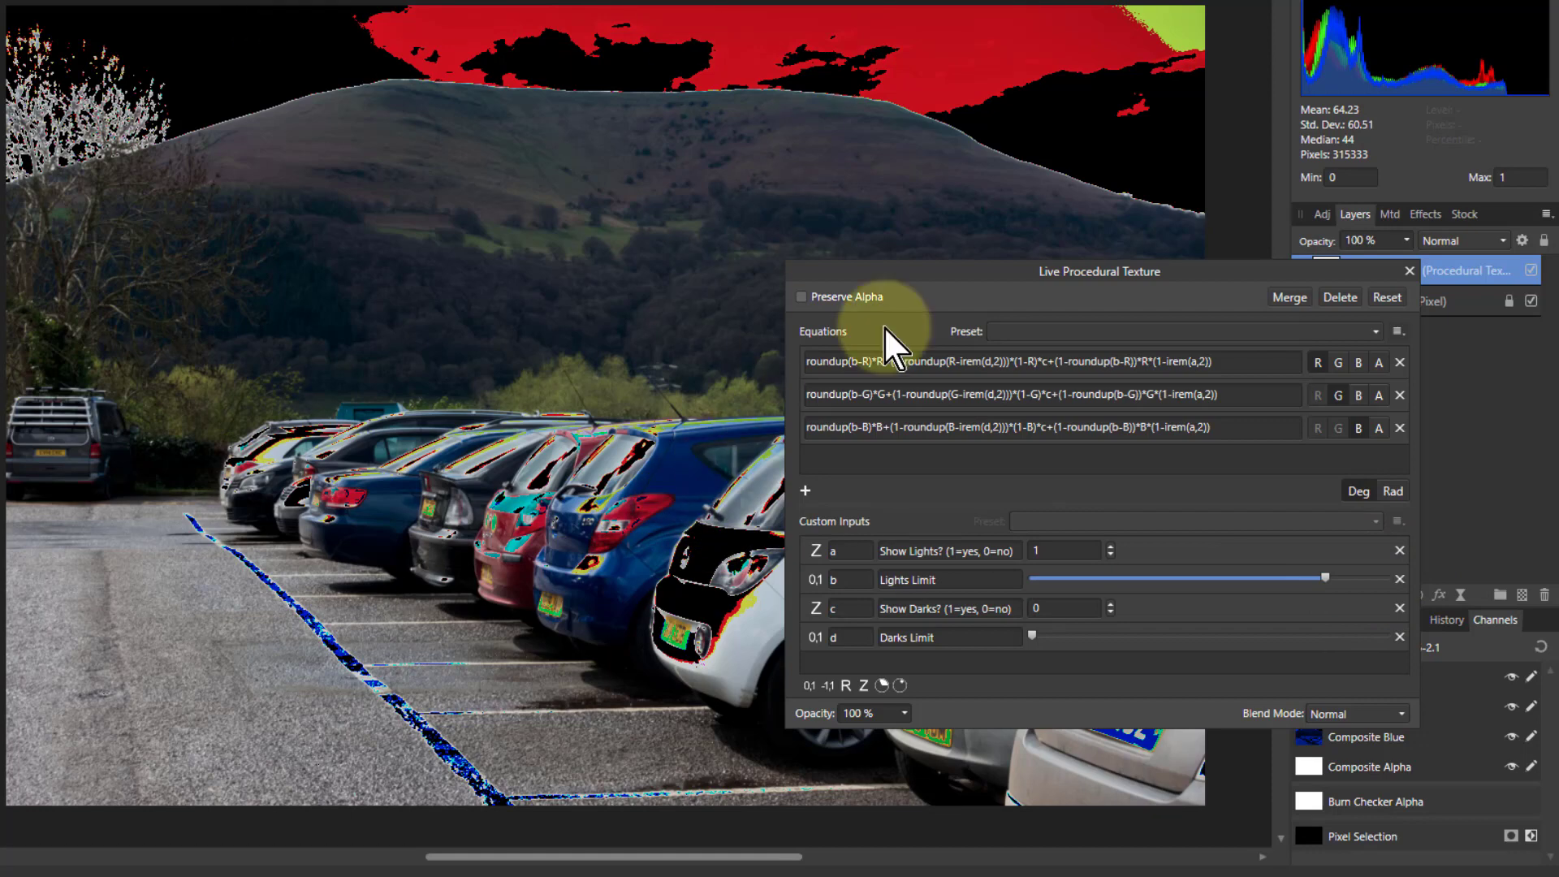
pyautogui.moveTo(1323, 580); pyautogui.dragTo(1426, 581)
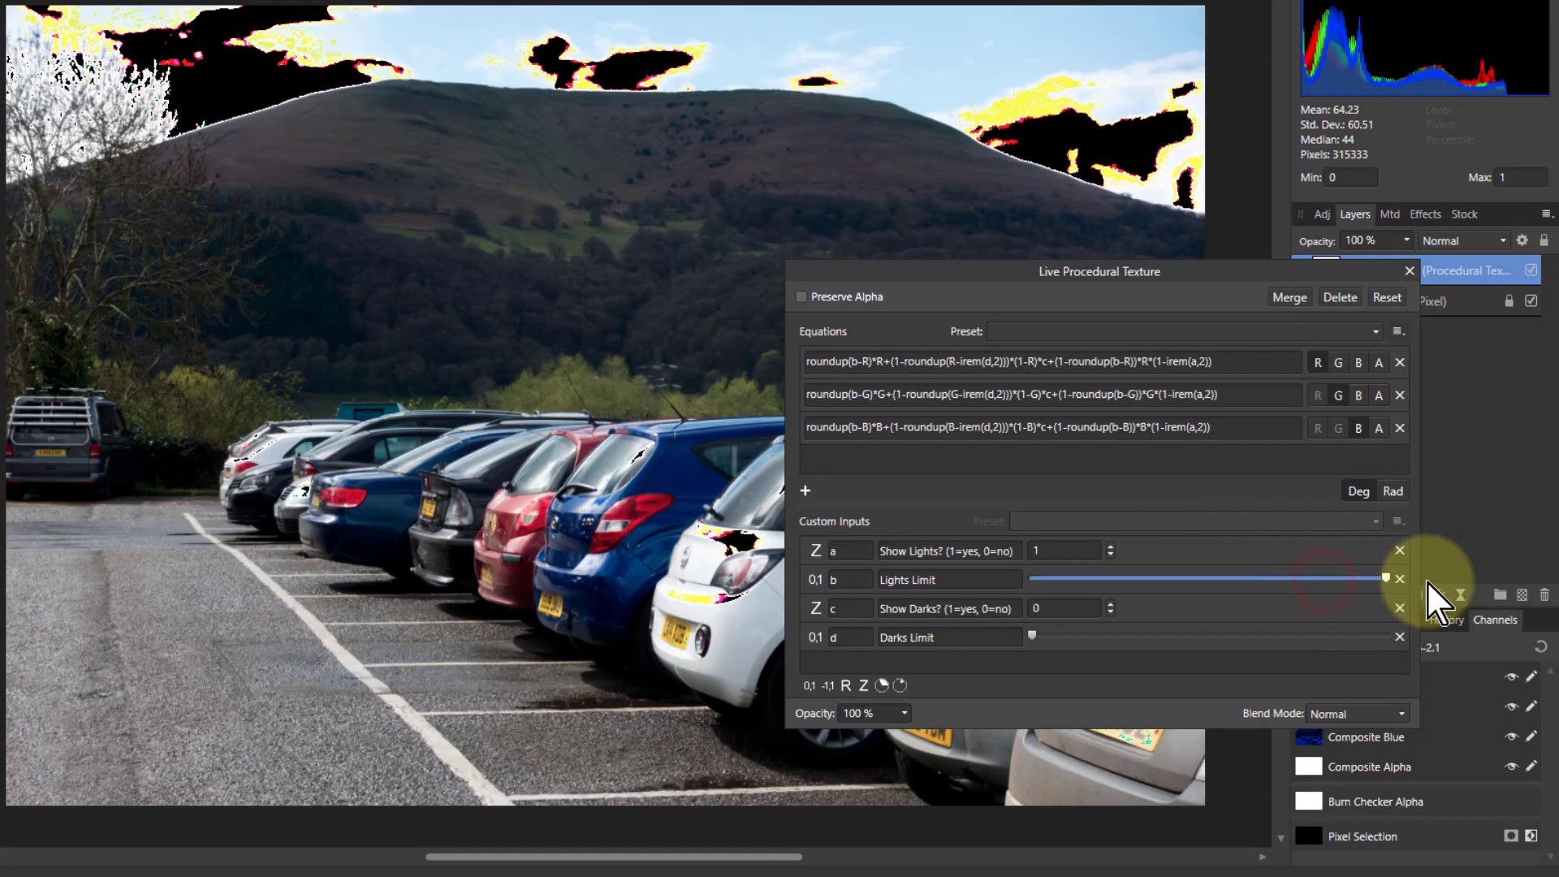
pyautogui.click(1111, 555)
# Preview the clipped shadows with Show Darks at 1 and the Darks Limit at its minimum, and return Show Darks to 0
pyautogui.click(1111, 604)
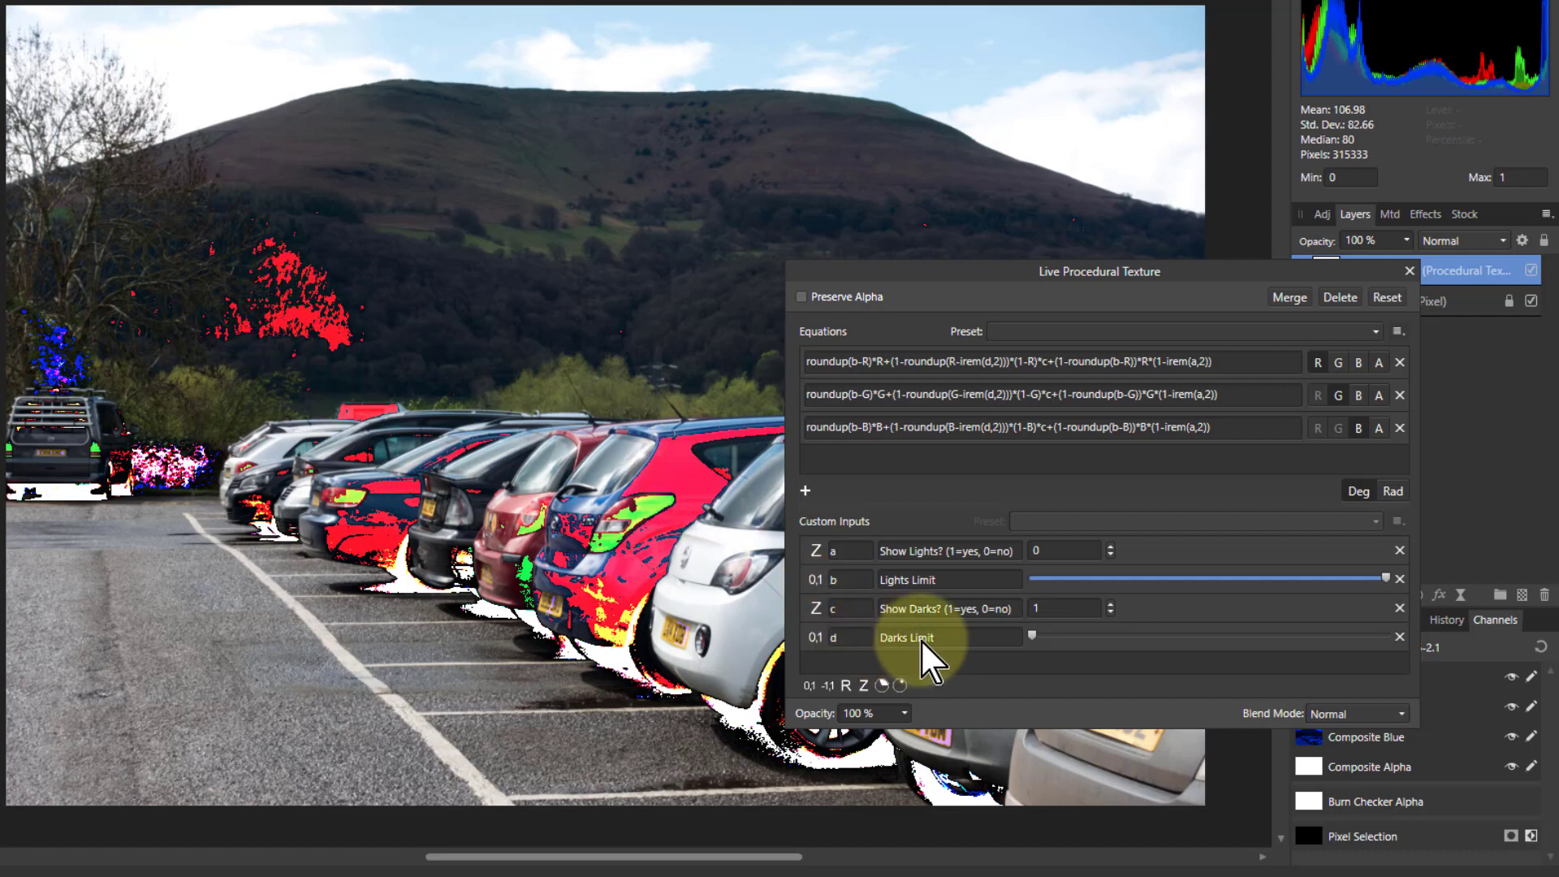
pyautogui.moveTo(1030, 636); pyautogui.dragTo(981, 641)
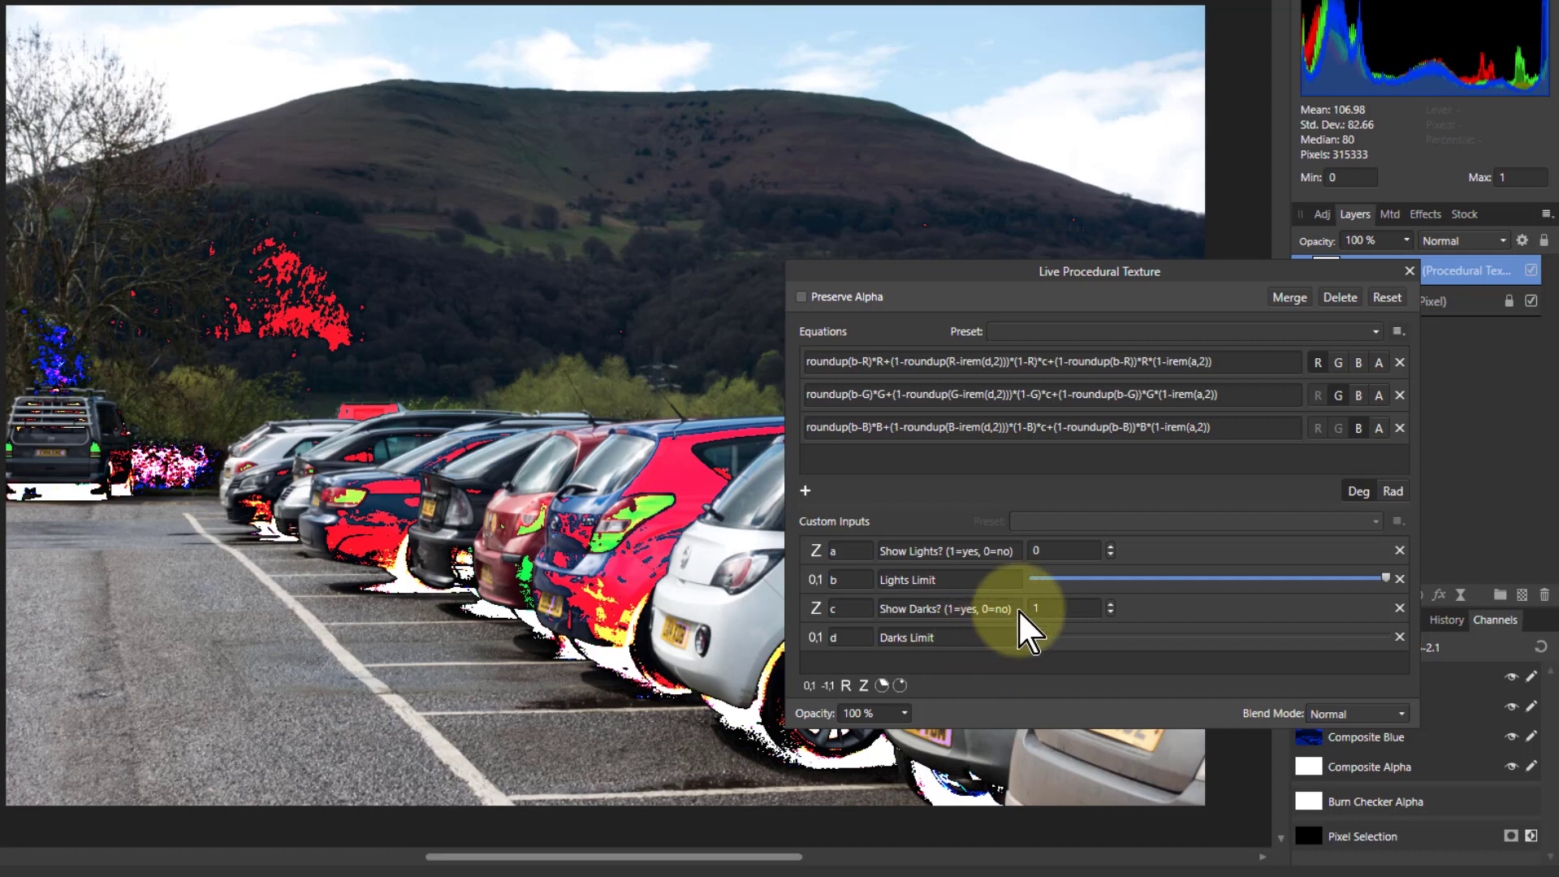
pyautogui.click(1110, 614)
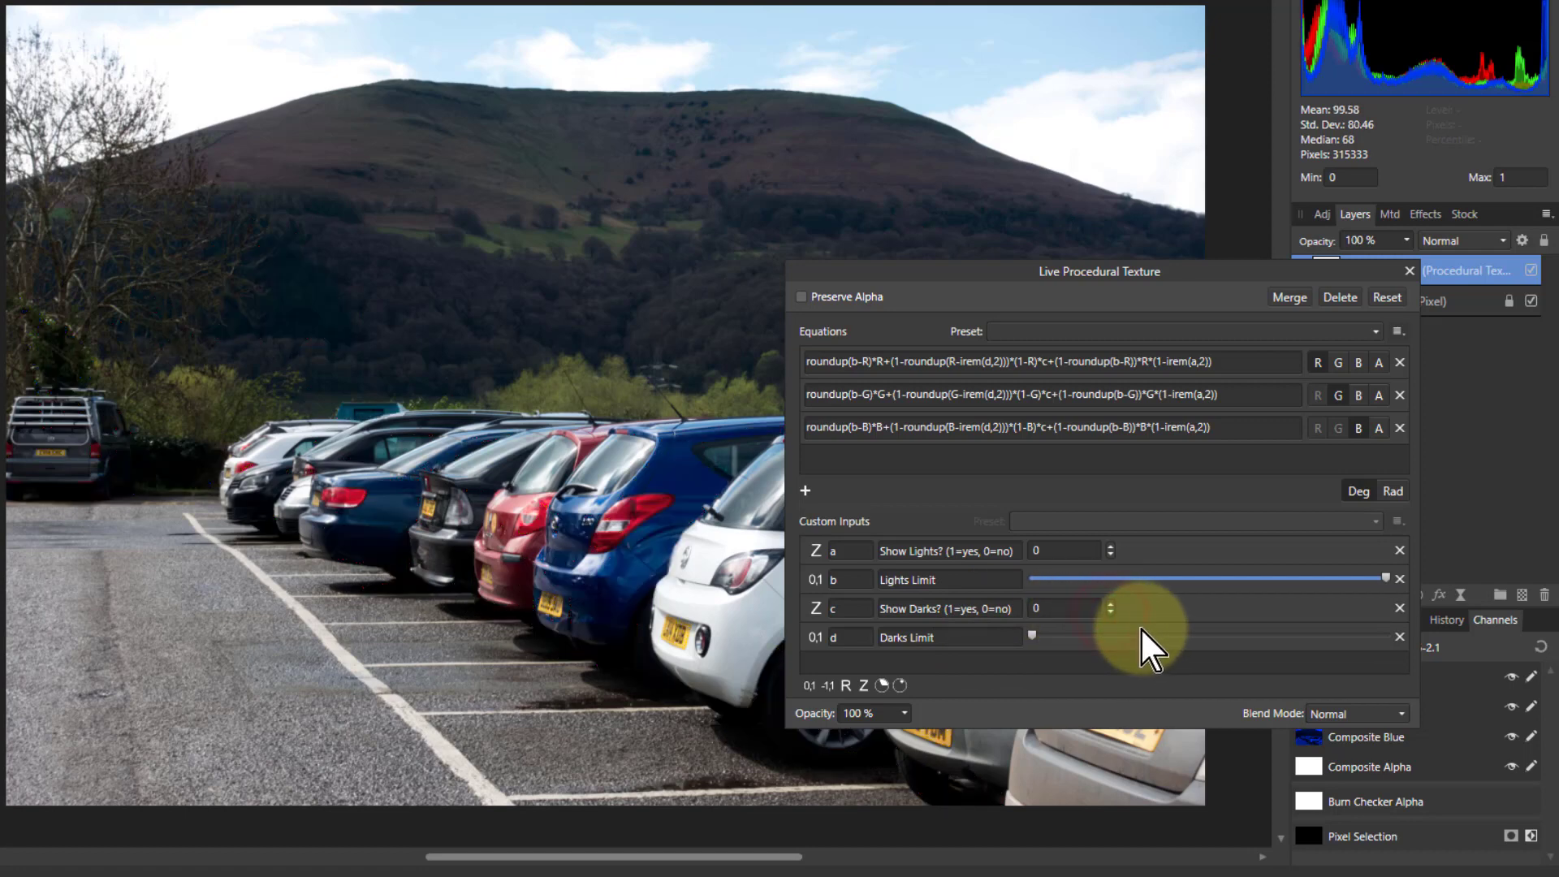
# Set Show Lights to 1 and lower the Lights Limit slightly so the sky and bright car parts are flagged
pyautogui.click(1111, 547)
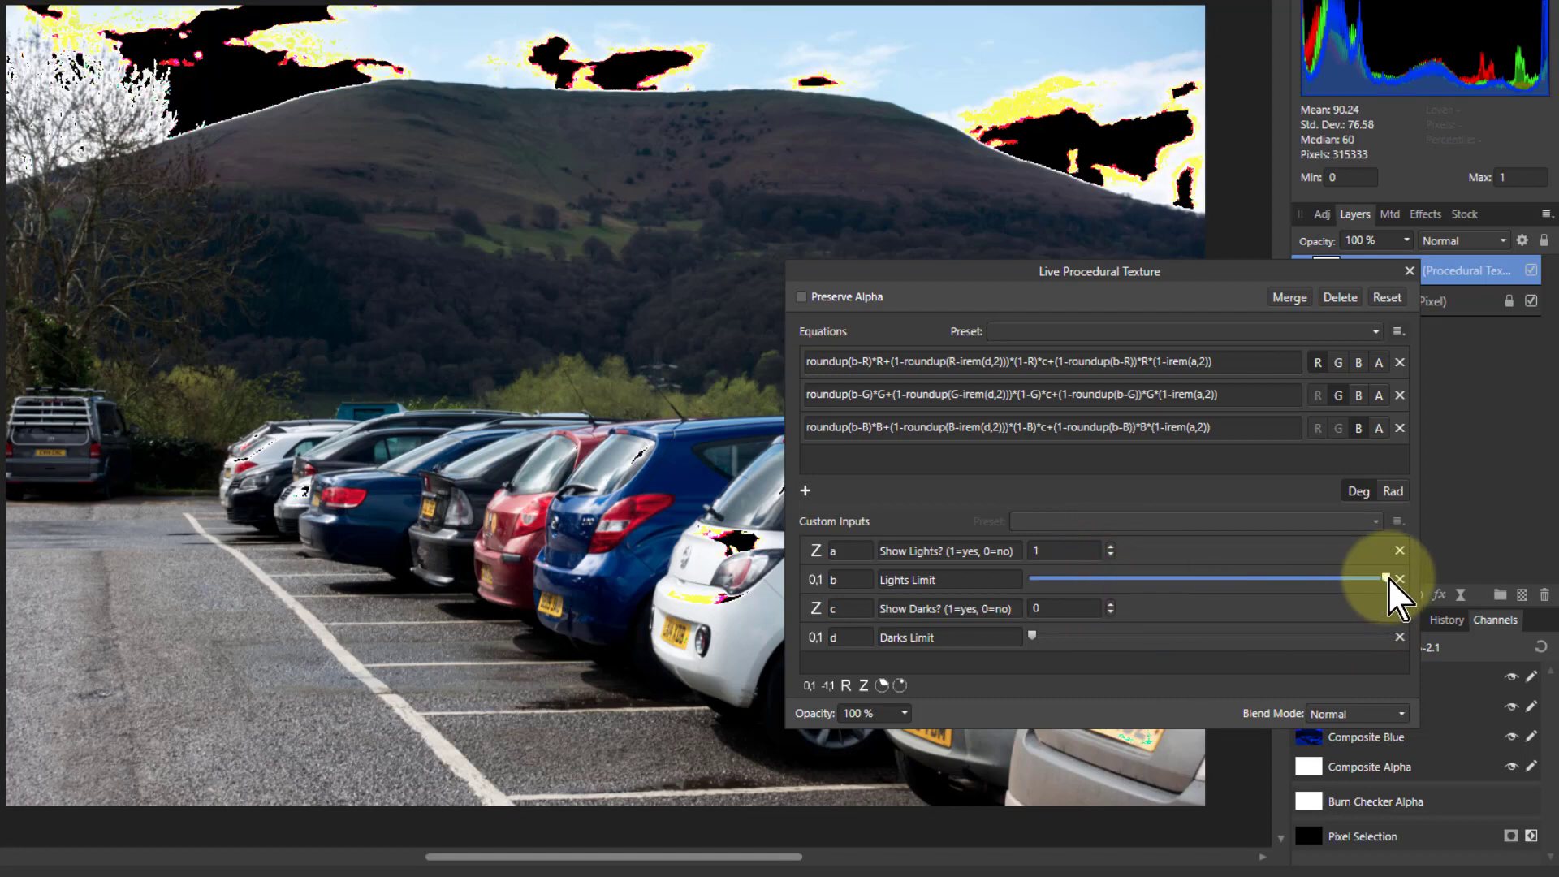
pyautogui.moveTo(1386, 578); pyautogui.dragTo(1348, 586)
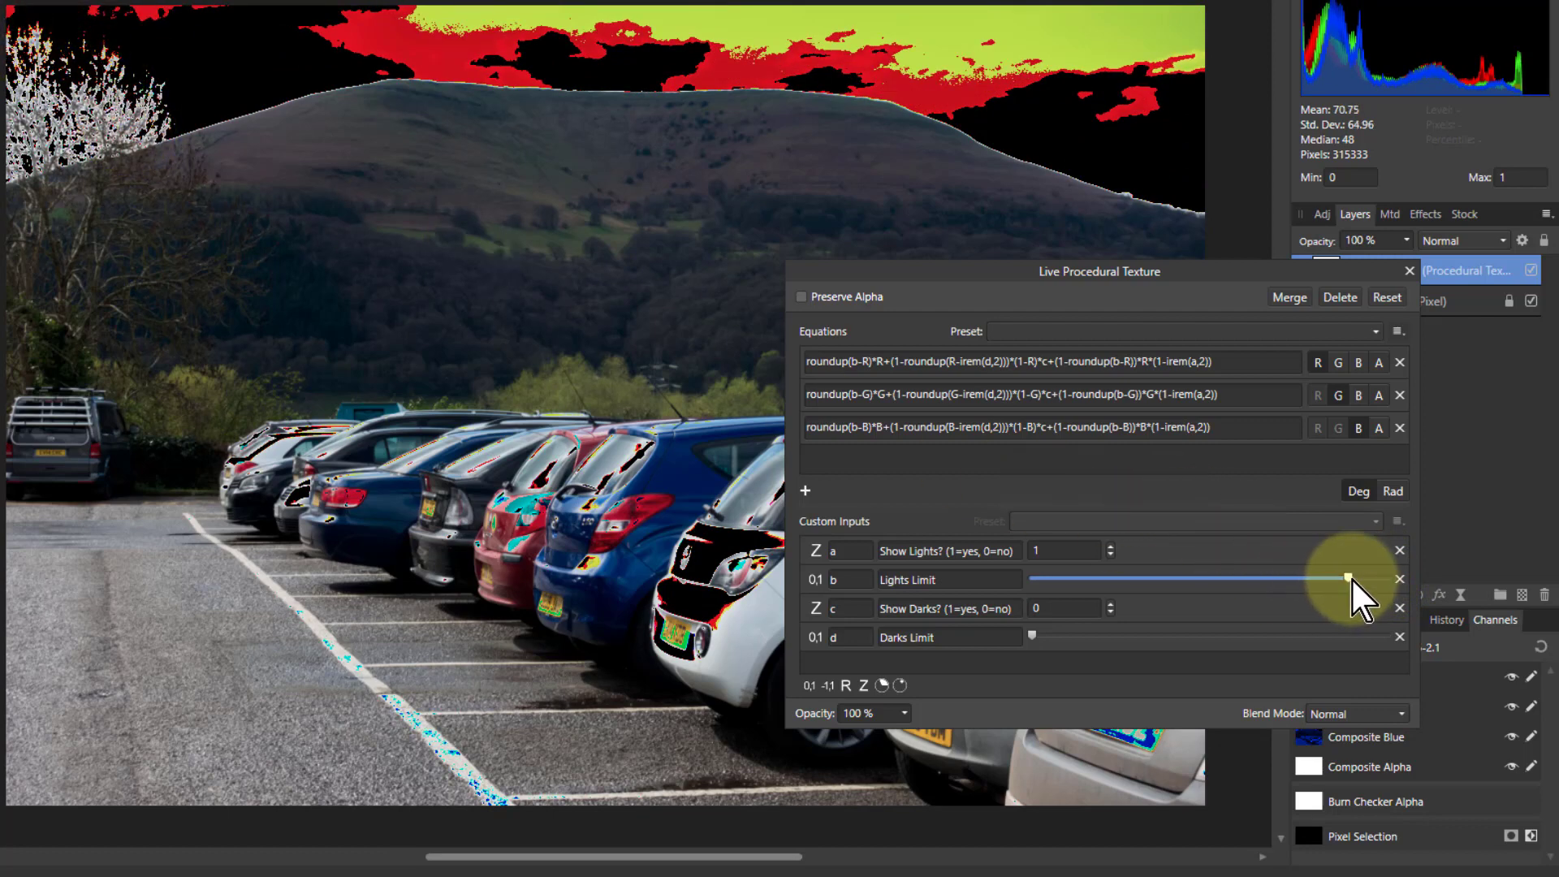
pyautogui.moveTo(1351, 578)
pyautogui.mouseDown()
pyautogui.moveTo(1330, 581)
pyautogui.moveTo(1356, 578)
pyautogui.mouseUp()
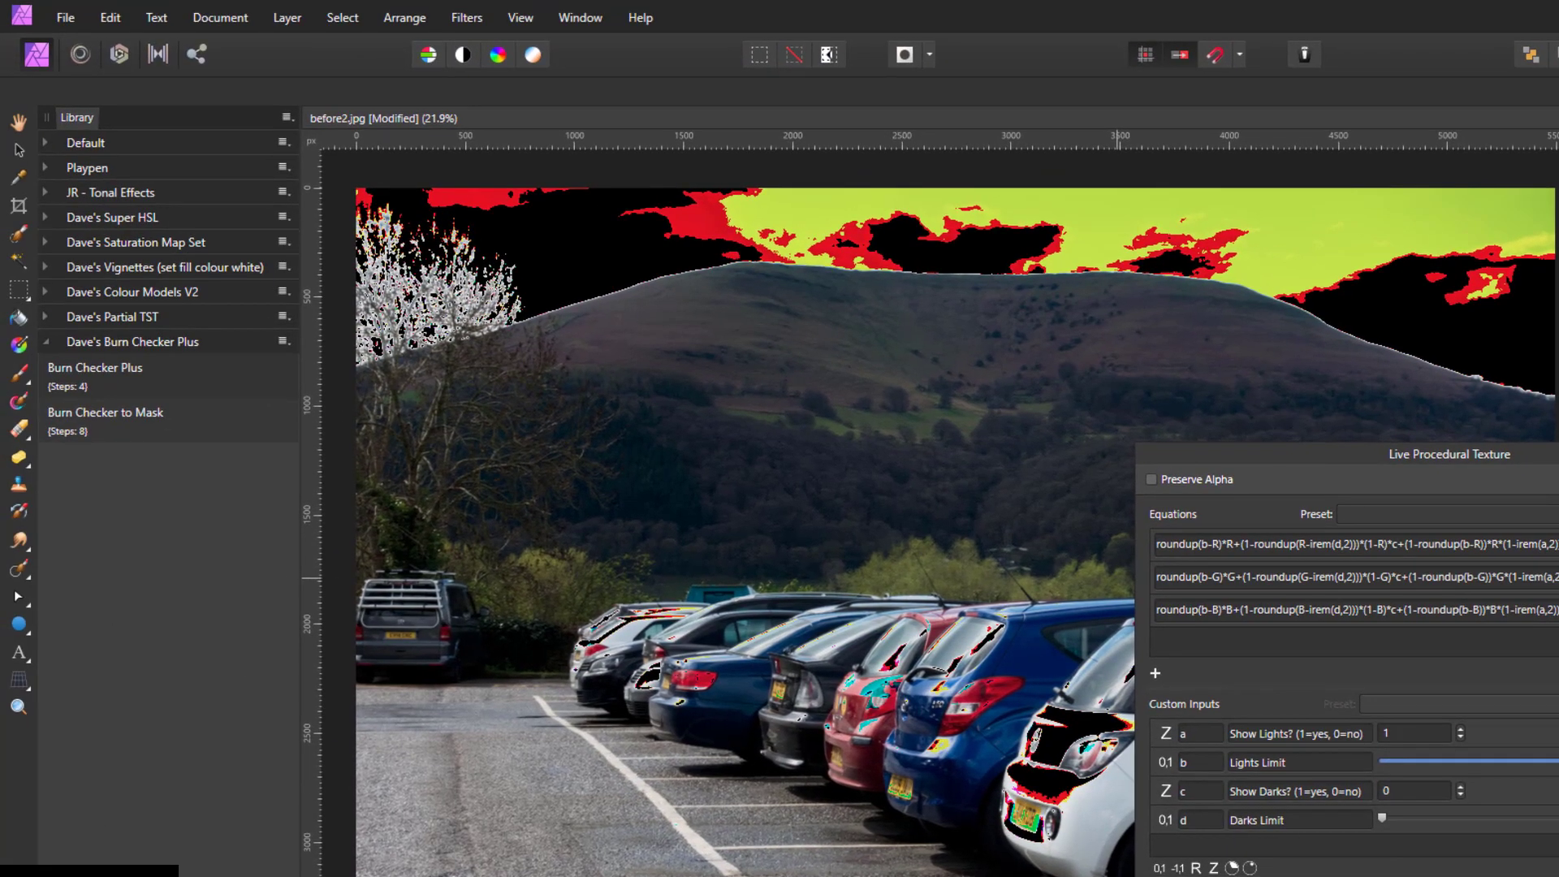
# Run the Burn Checker to Mask macro and view the generated mask on its own
pyautogui.press('Return')
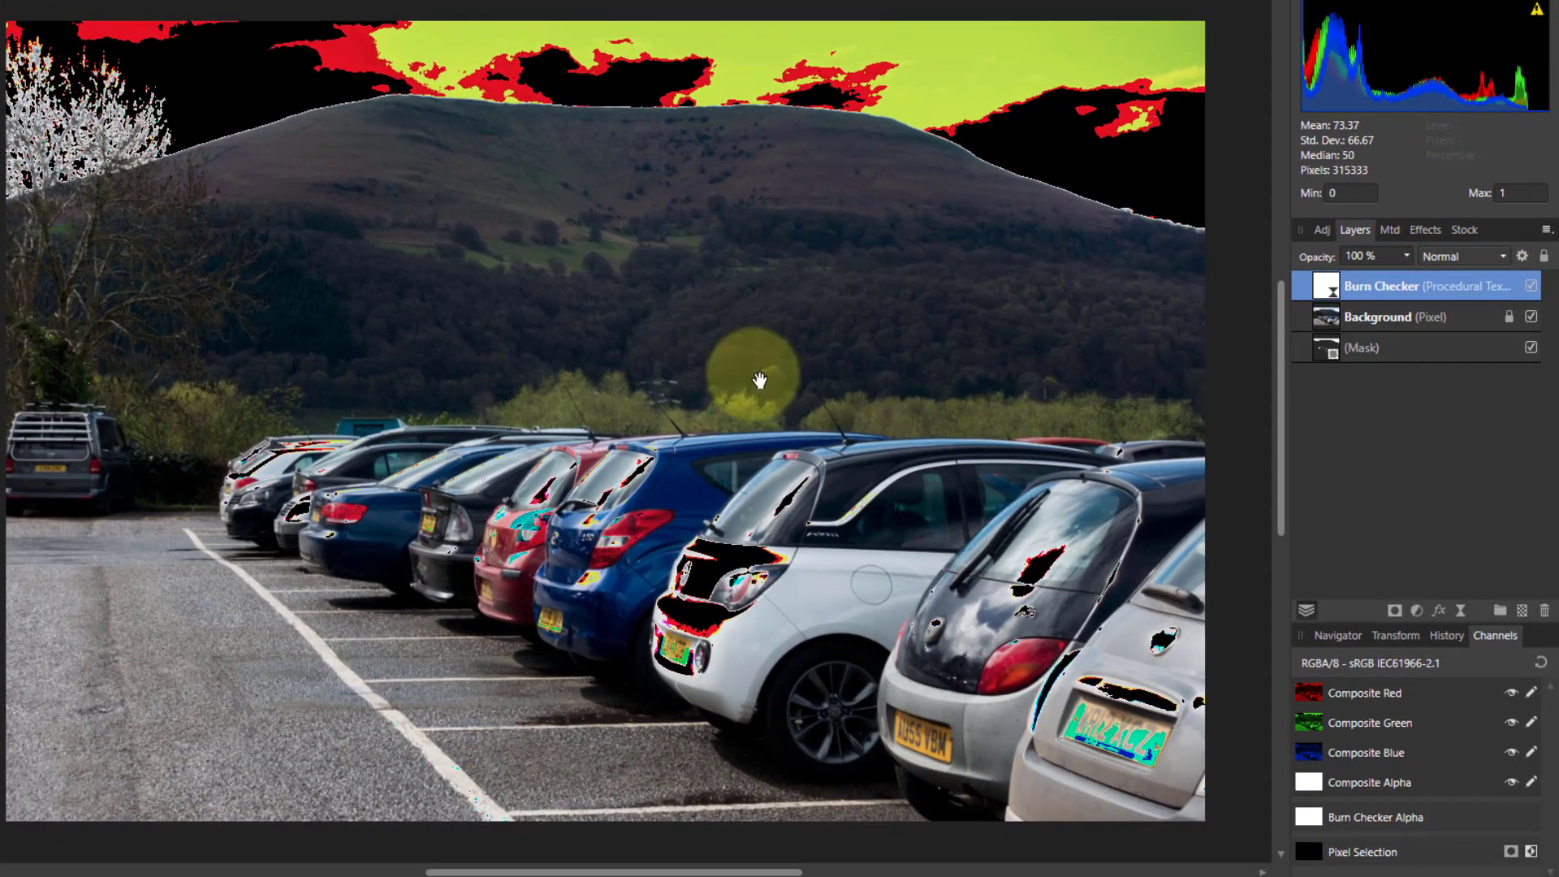
pyautogui.keyDown('alt'); pyautogui.click(1328, 348); pyautogui.keyUp('alt')
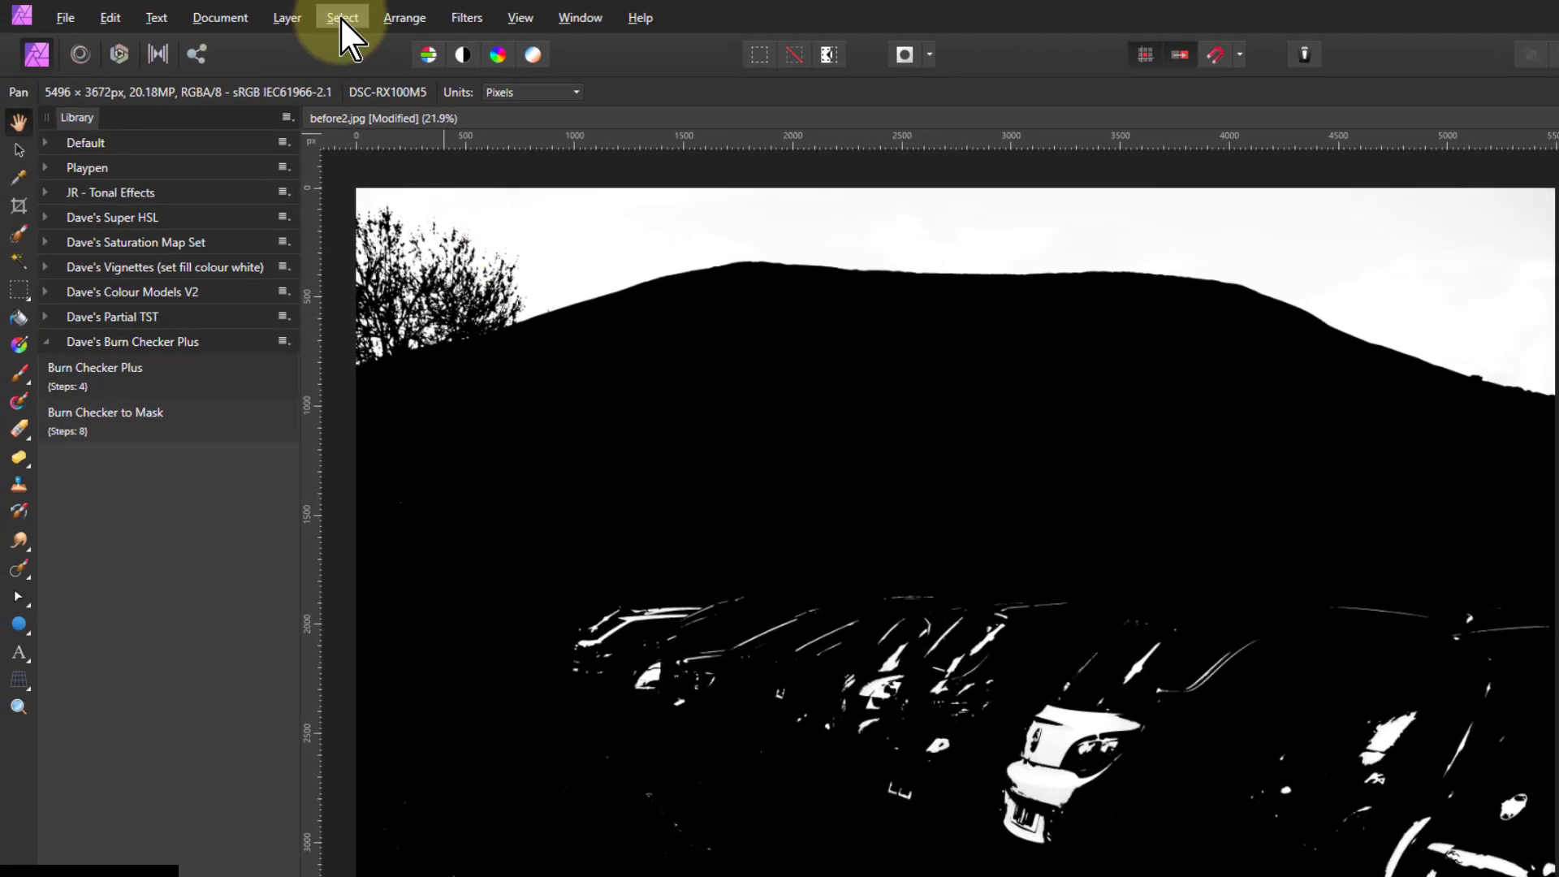
# Deselect all layers, add a Curves adjustment on top, and apply the generated highlight mask to it
pyautogui.click(341, 17)
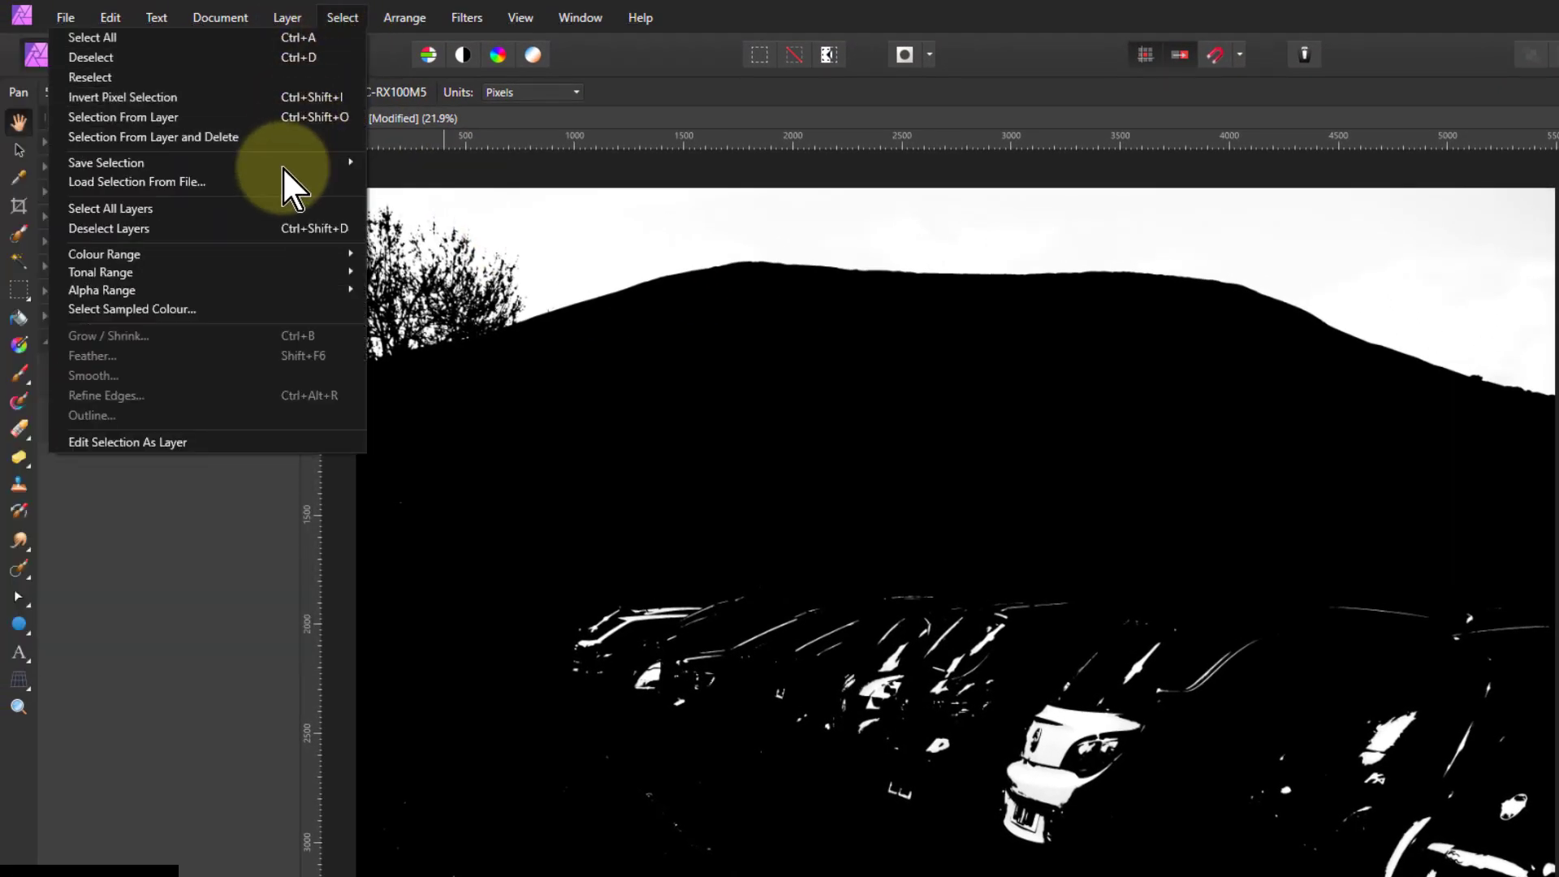
pyautogui.click(280, 227)
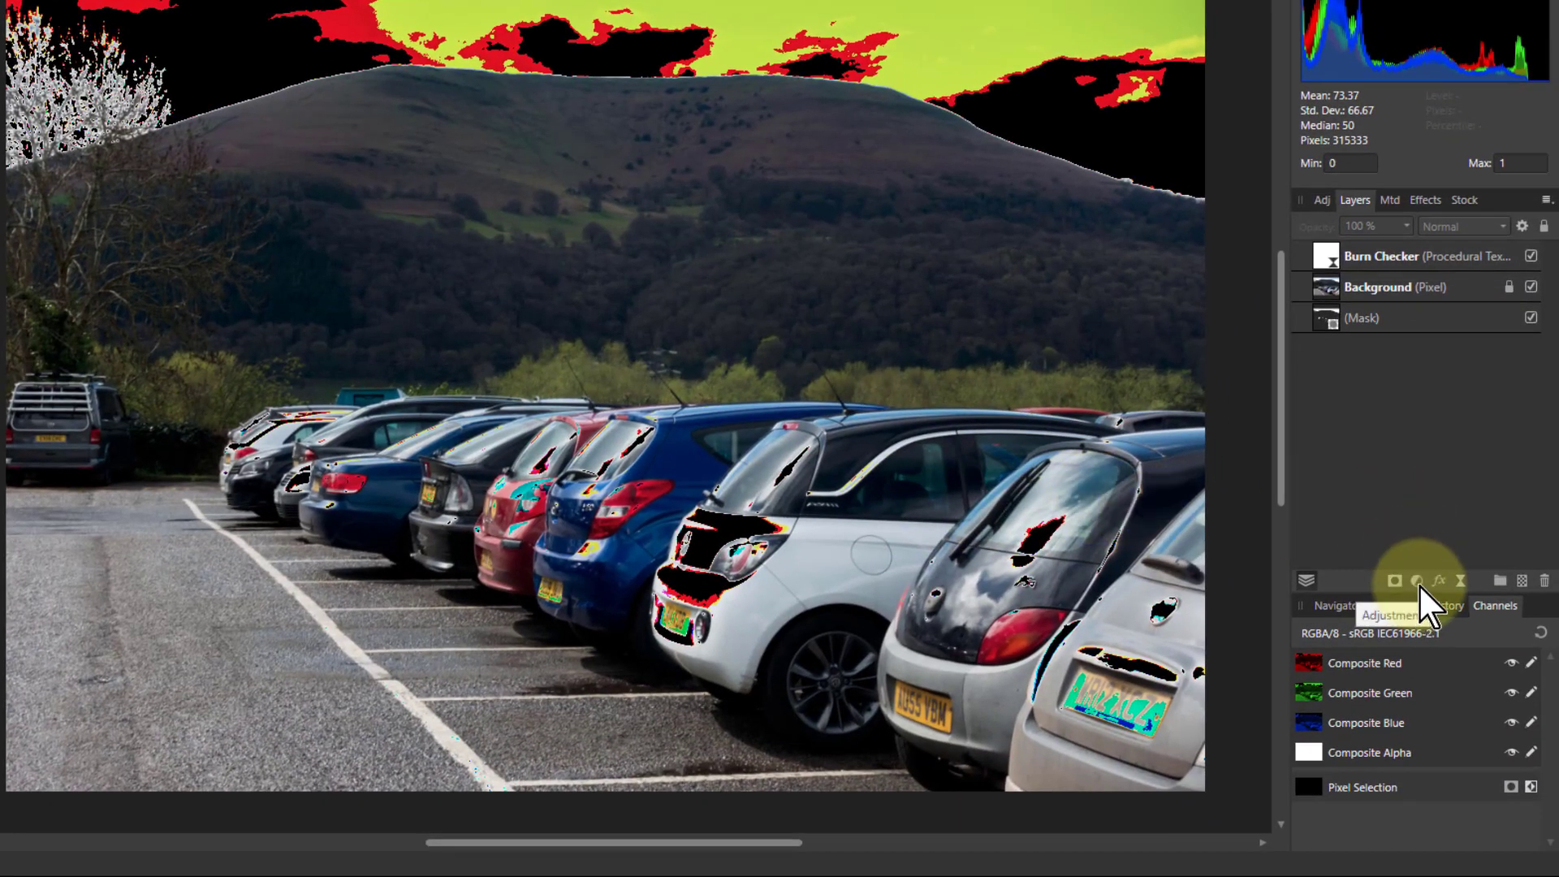
pyautogui.click(1418, 582)
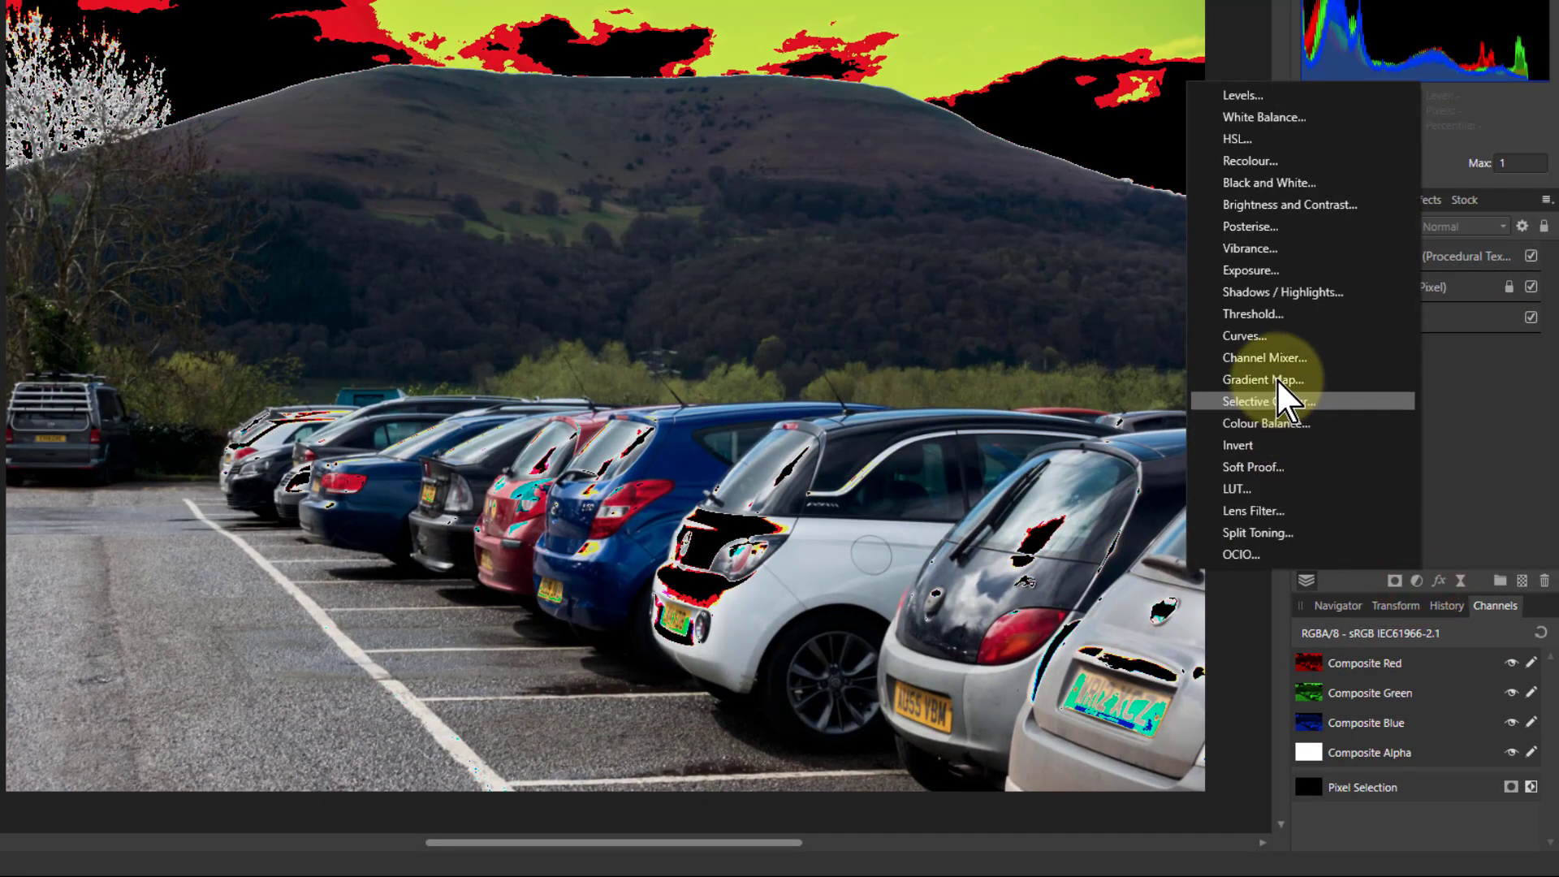
pyautogui.click(1268, 336)
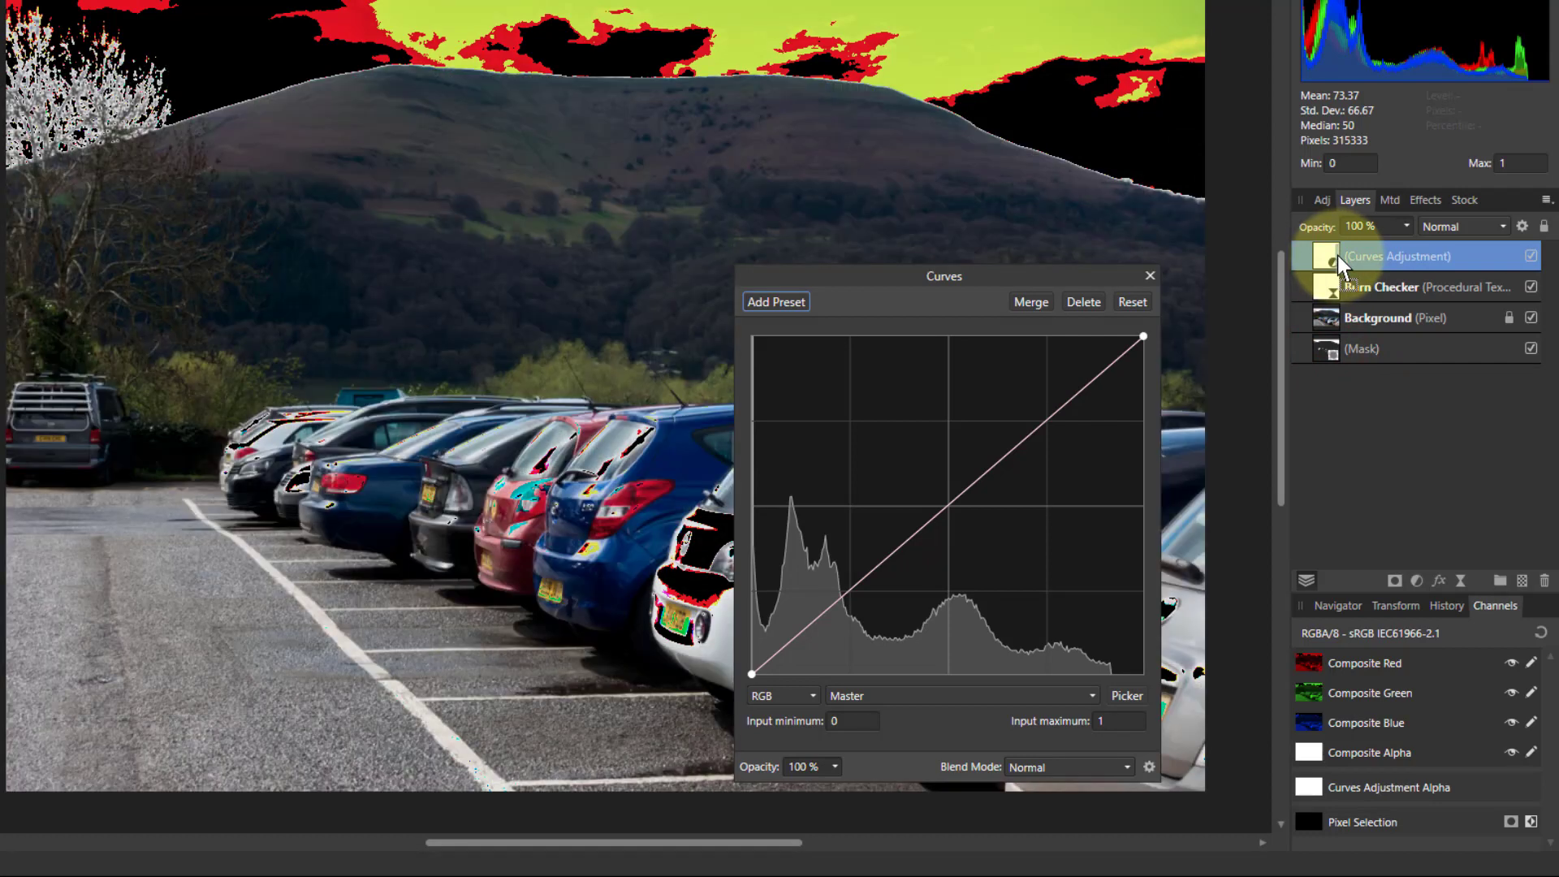
pyautogui.moveTo(1338, 255); pyautogui.dragTo(1338, 255)
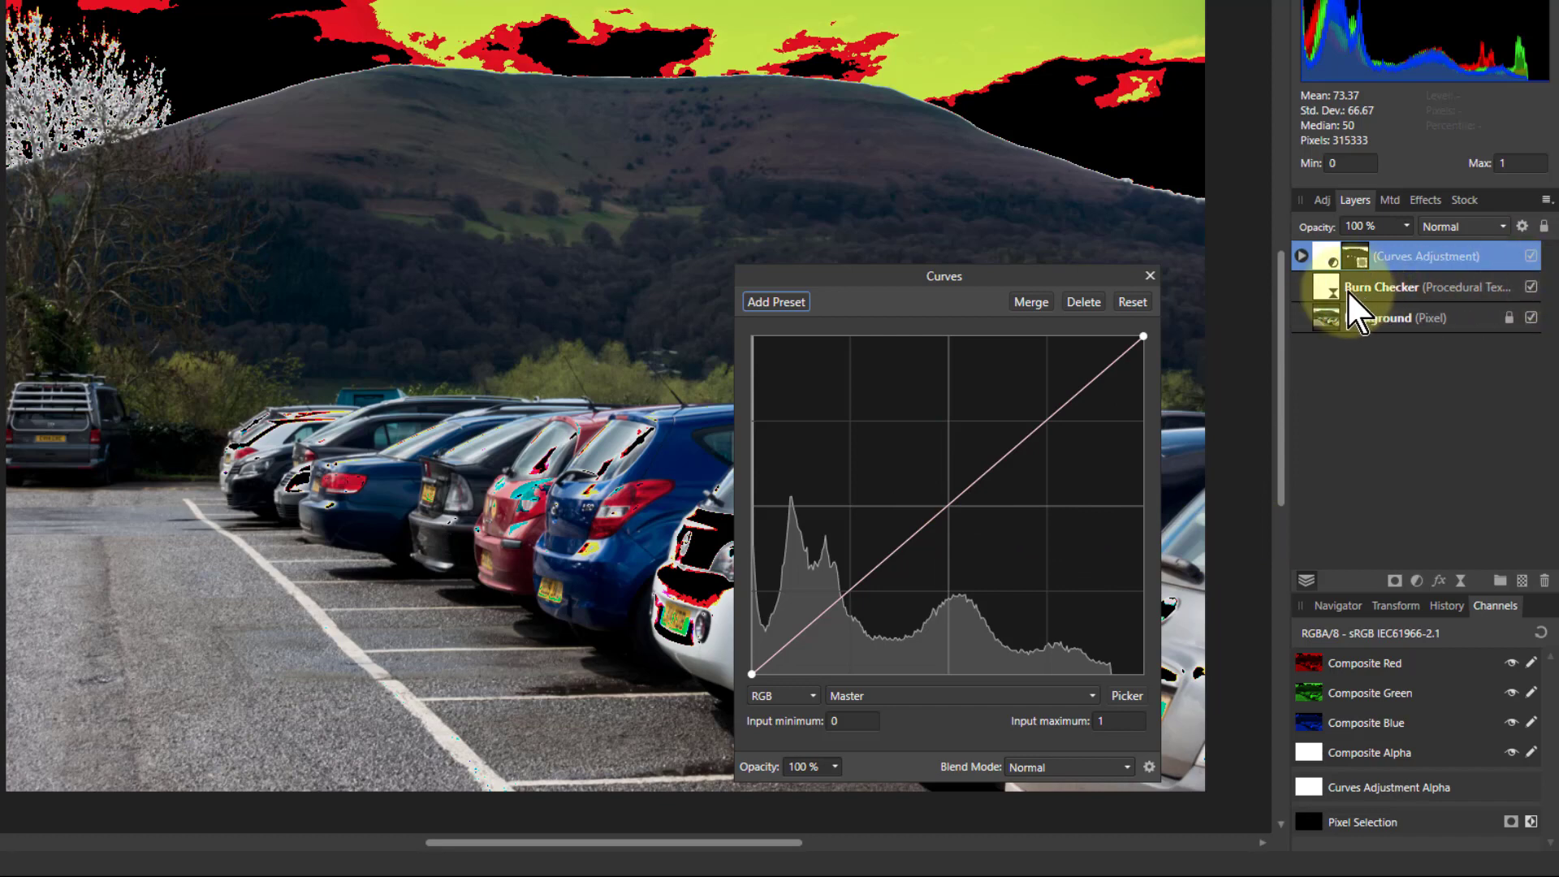
# Hide the Burn Checker layer and pull the middle of the master curve down to darken the masked highlights
pyautogui.click(1531, 287)
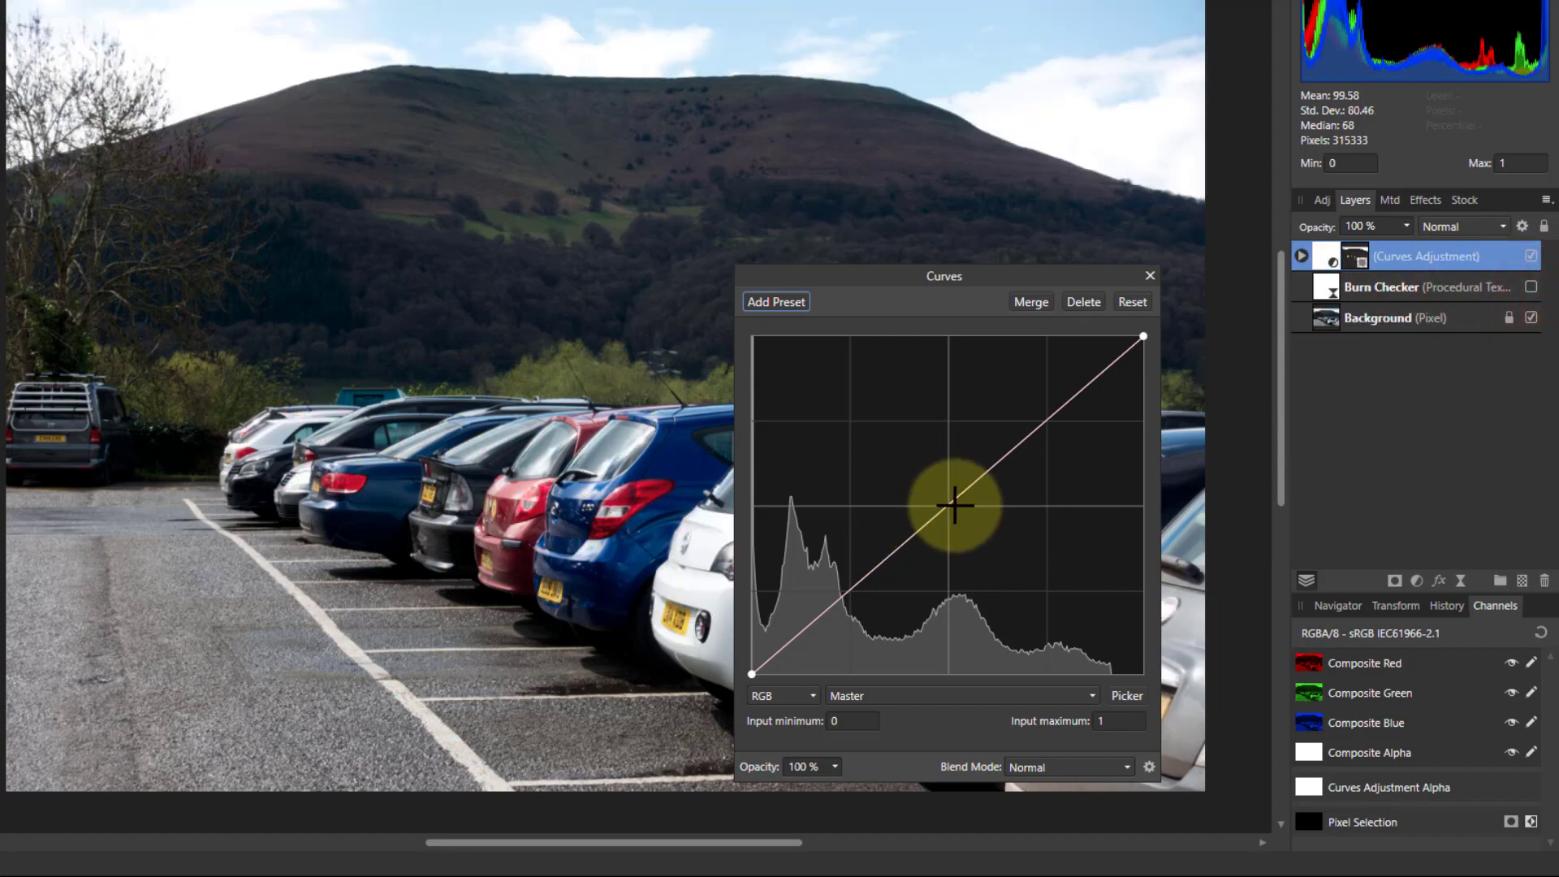
pyautogui.moveTo(953, 503); pyautogui.dragTo(1007, 530)
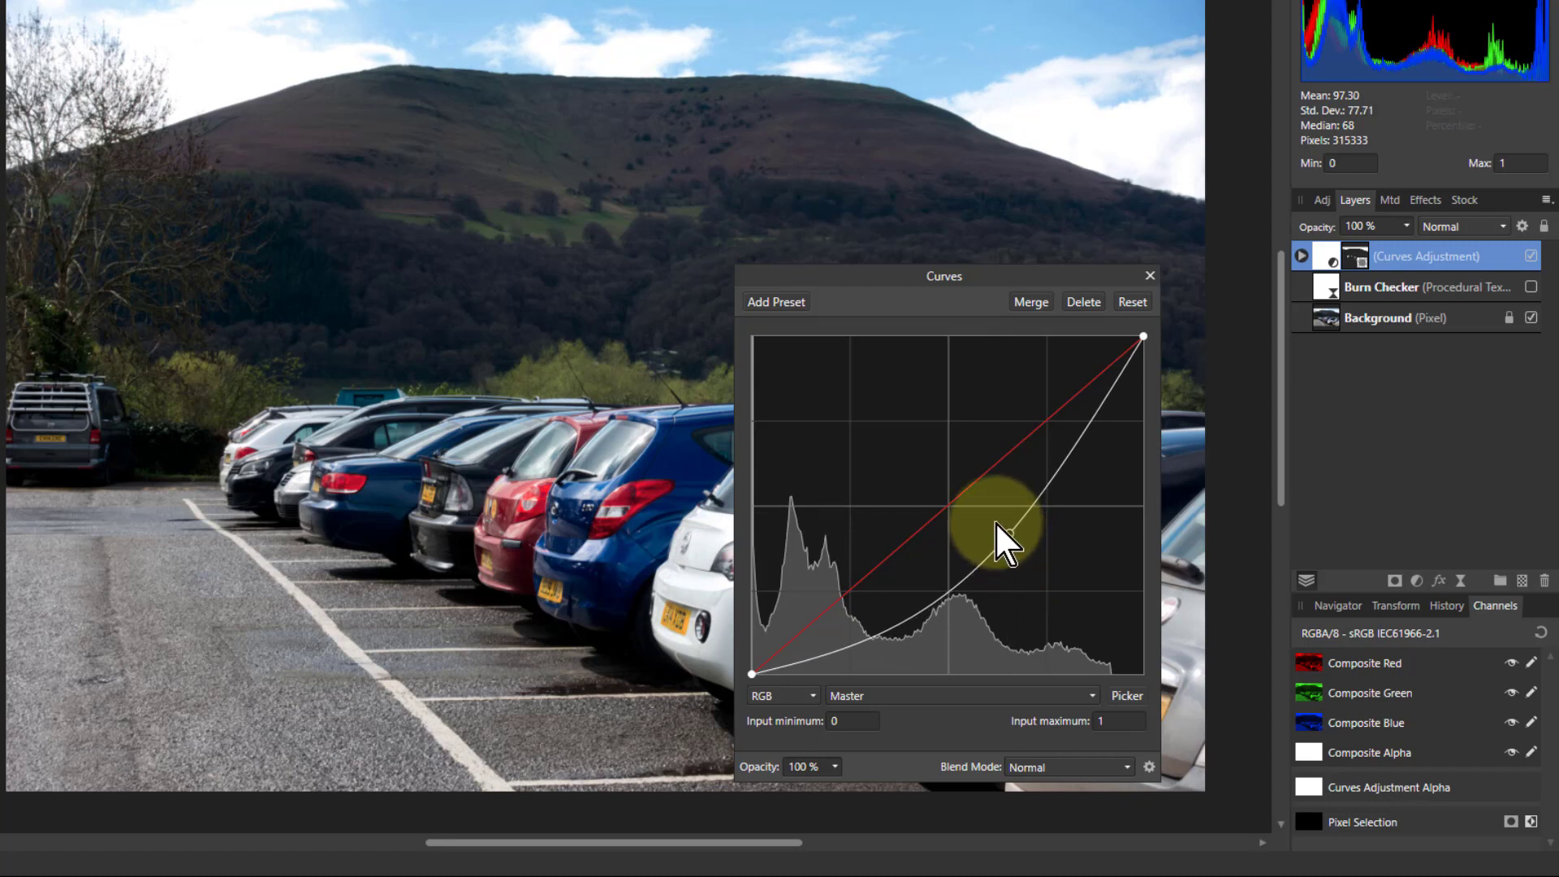